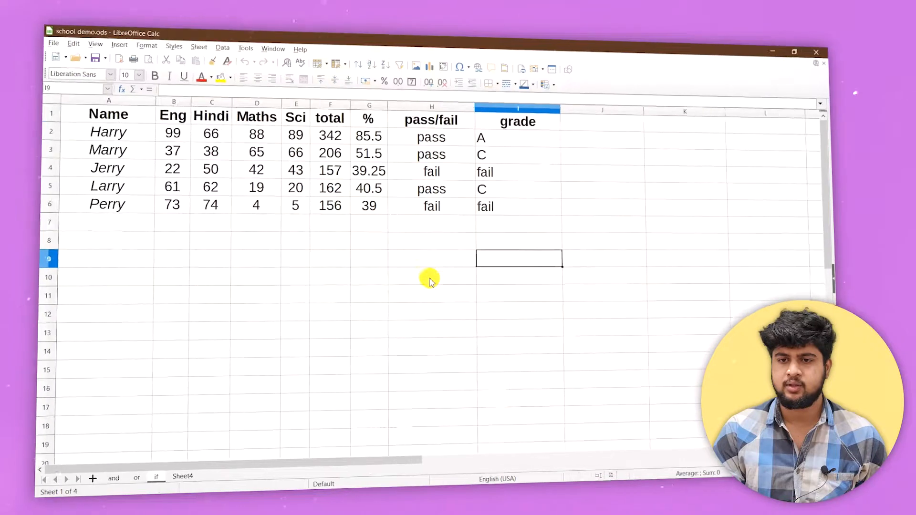
Select the marks table A1:I6 and examine the number categories and cell protection options in its Format Cells settings.
click(404, 308)
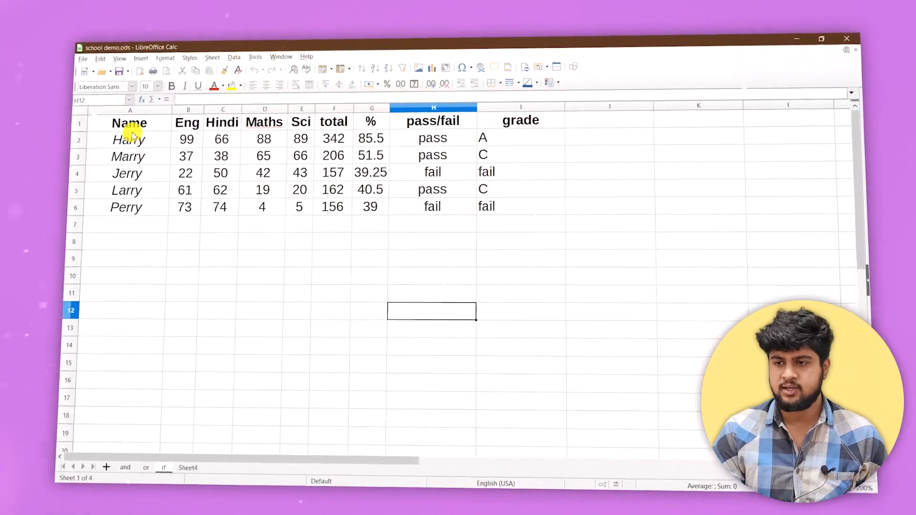
drag(120, 122, 452, 210)
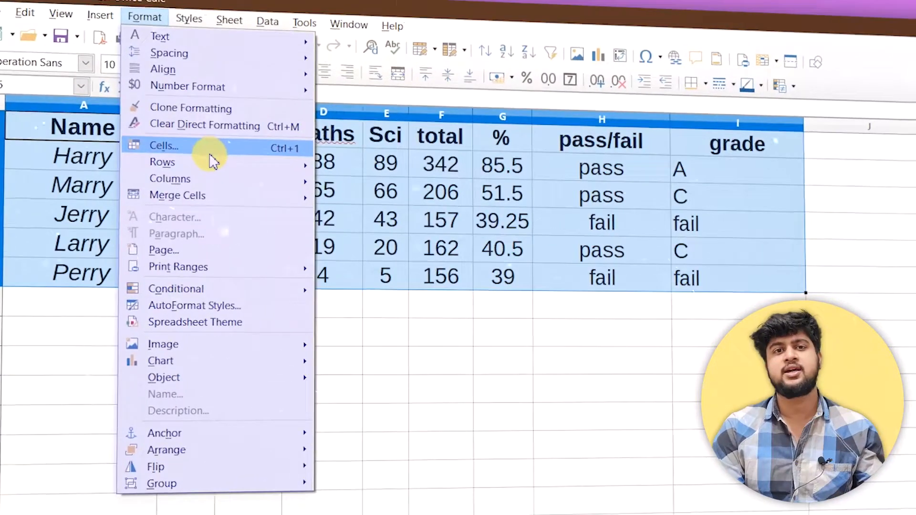
mouse_move(208, 155)
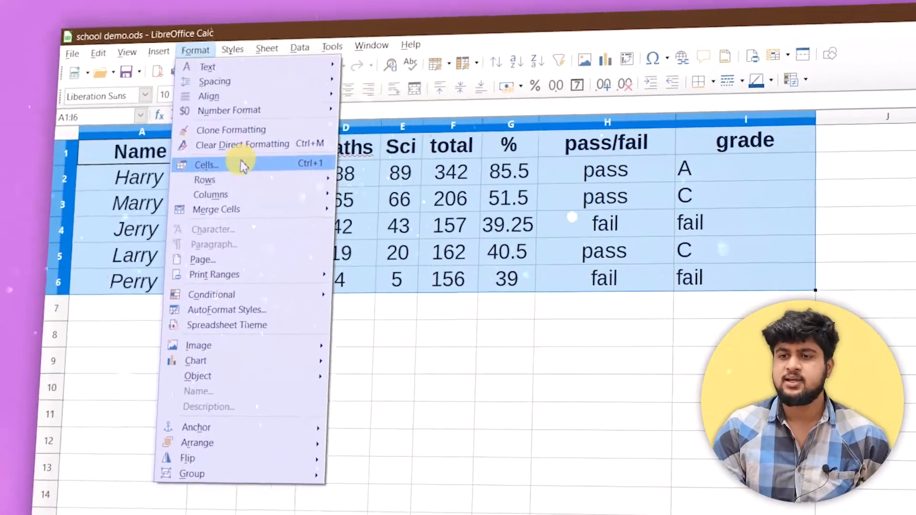
click(259, 171)
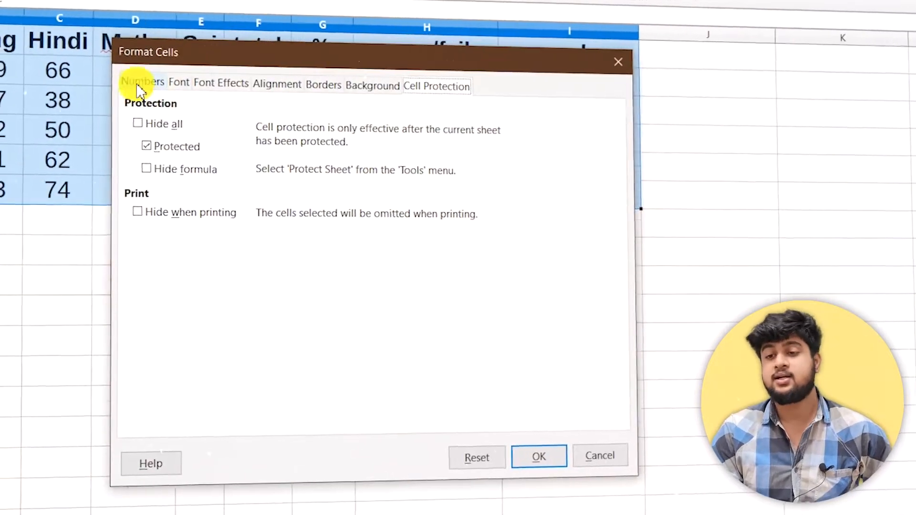
click(139, 84)
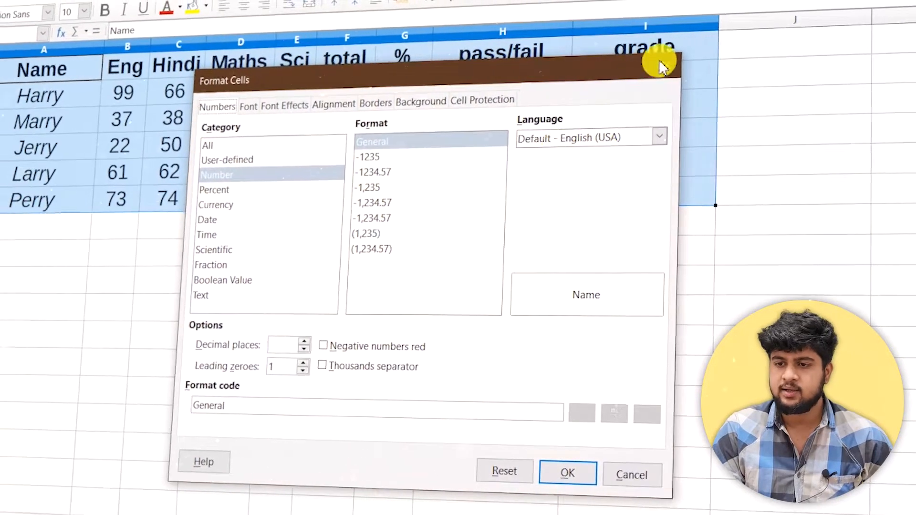
click(666, 65)
click(377, 256)
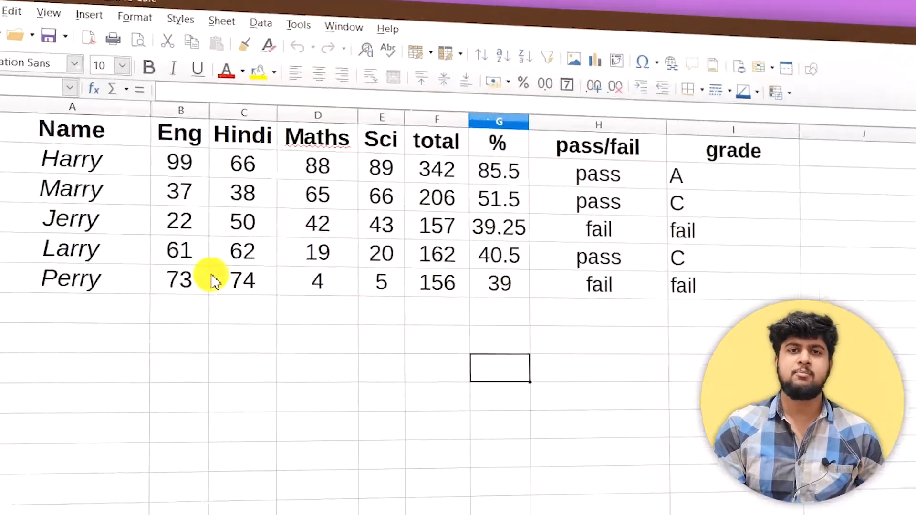
Format cell B6 as Currency in INR ₹ English (India) with two decimals, a thousands separator and negative numbers in red.
click(179, 204)
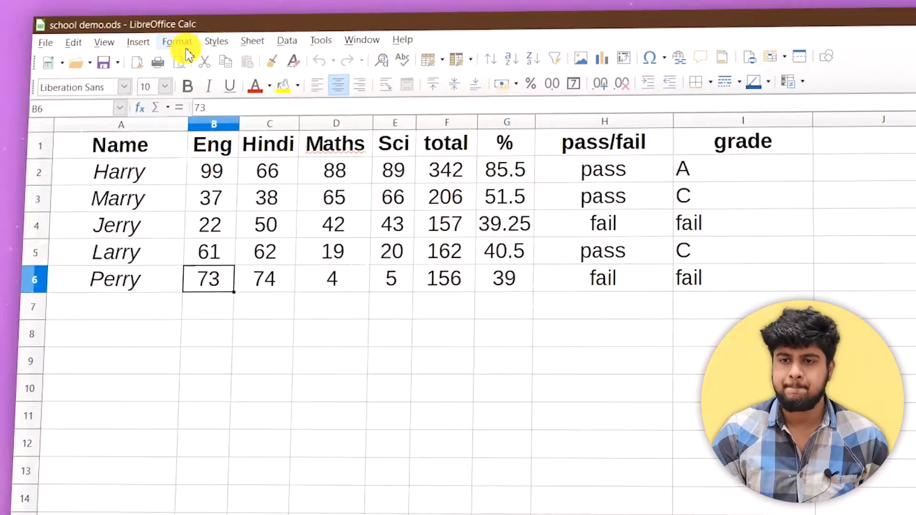
click(142, 39)
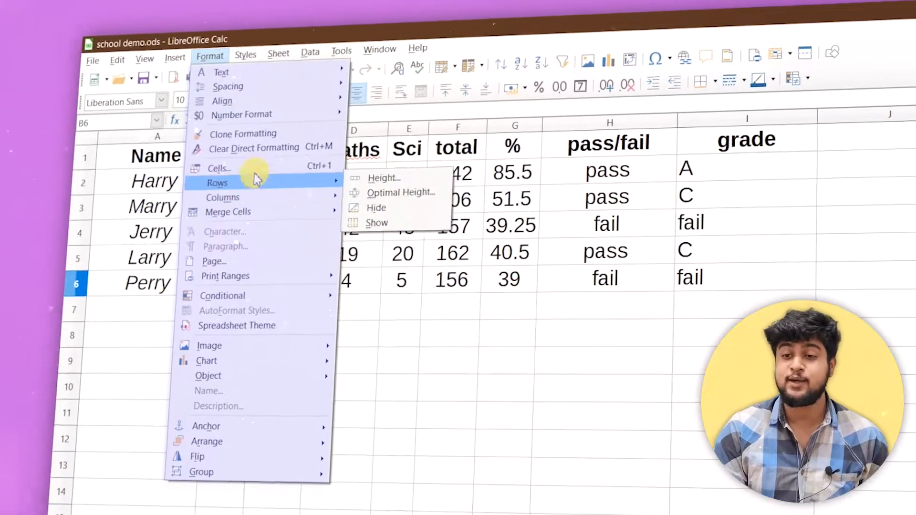
click(256, 164)
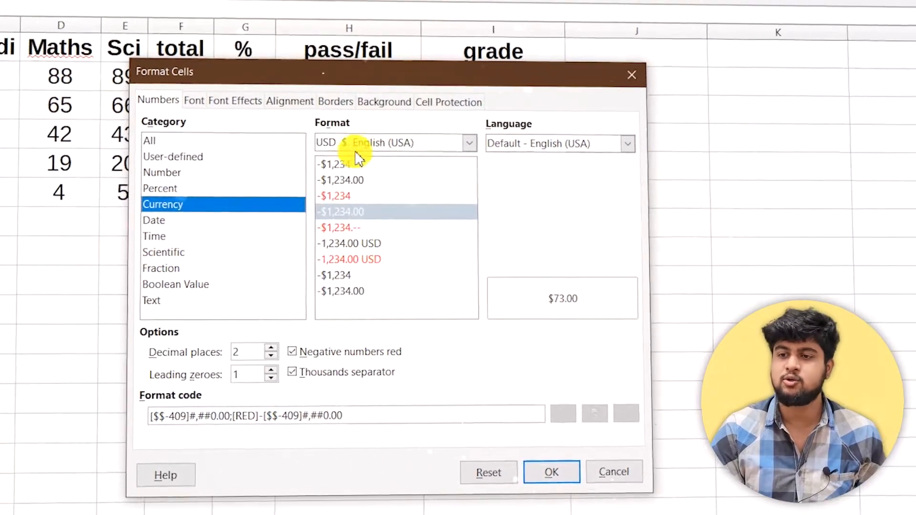
click(468, 144)
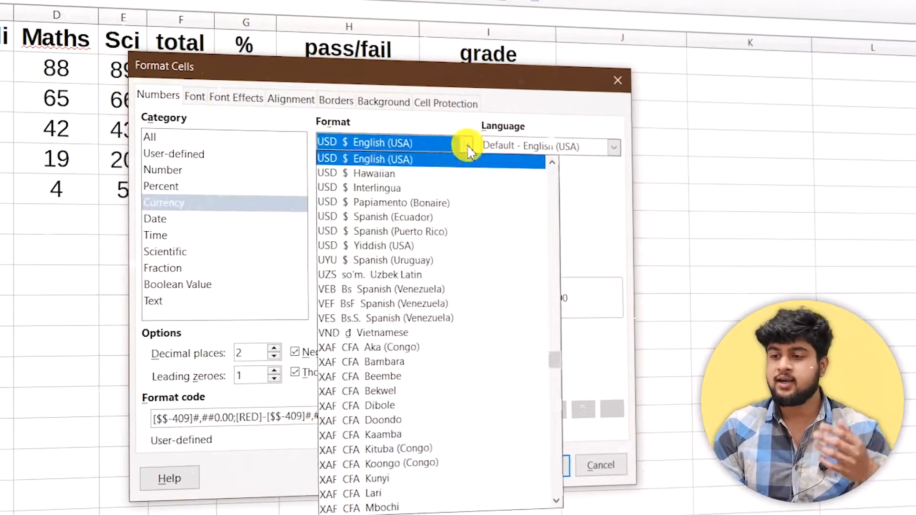
drag(568, 356, 568, 277)
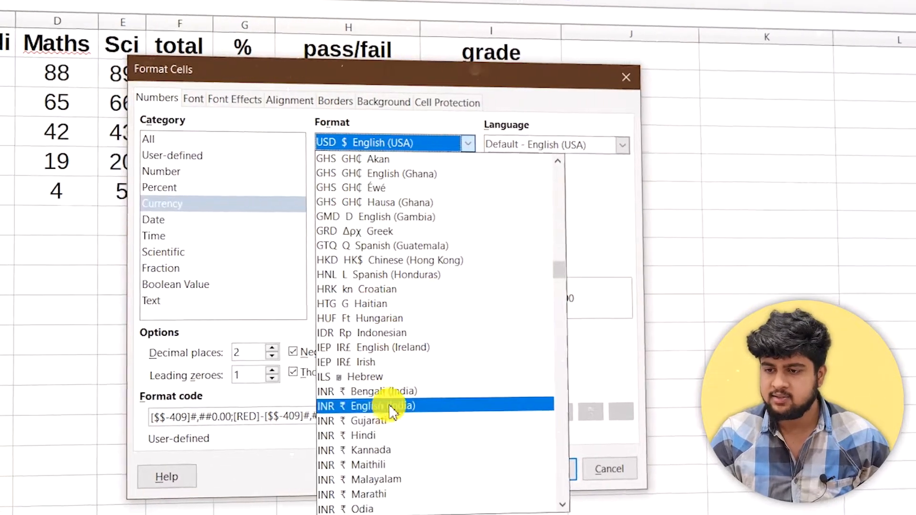
click(400, 406)
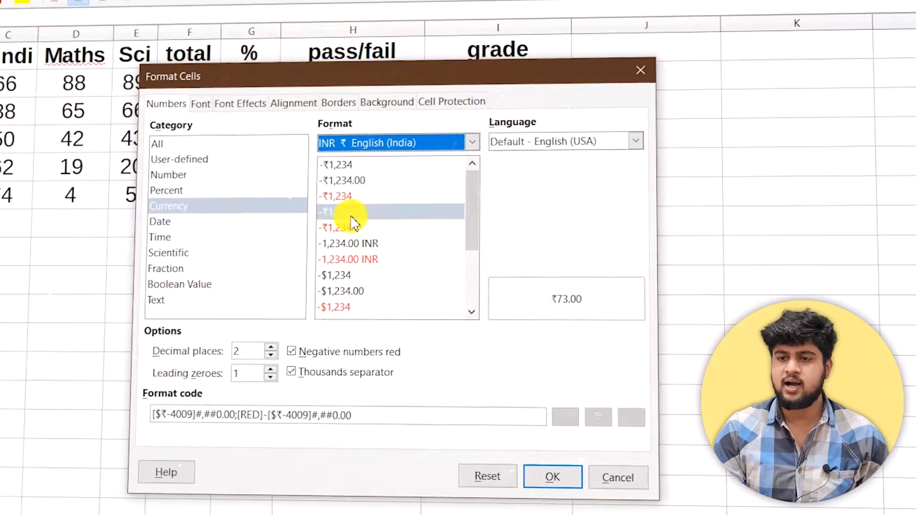
click(358, 215)
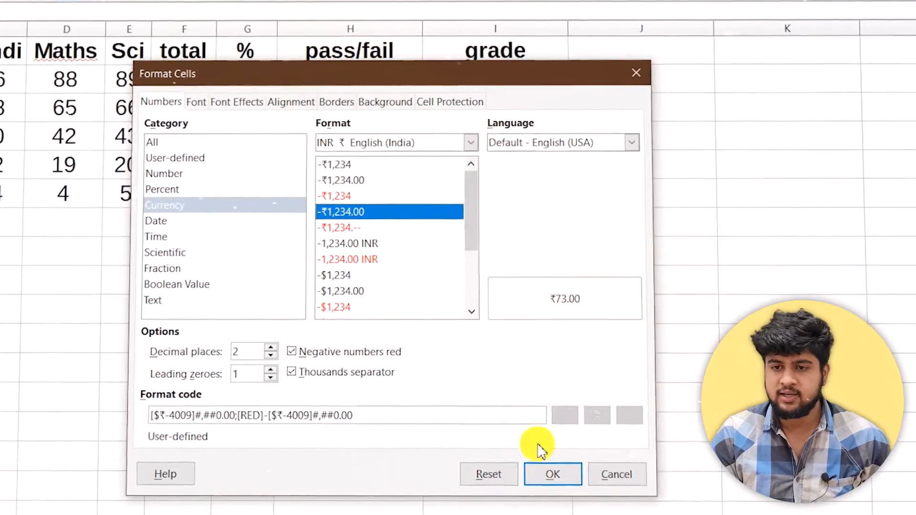
click(548, 472)
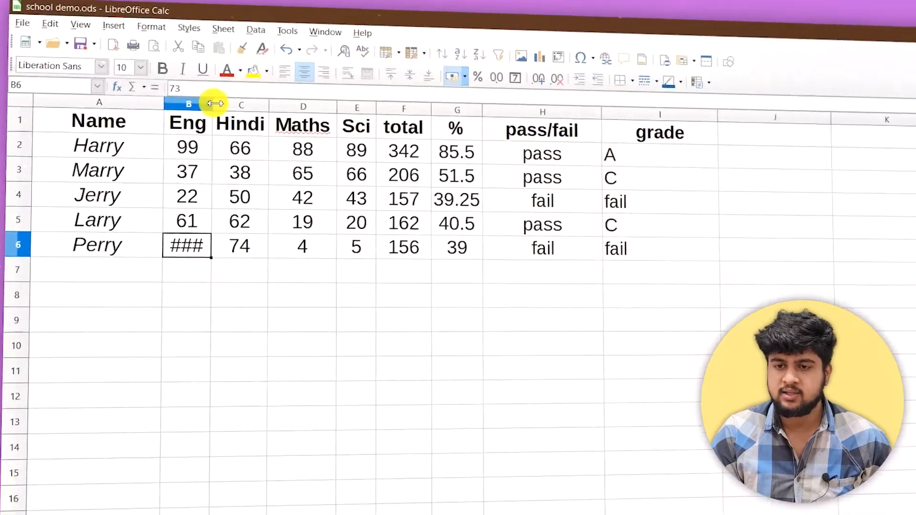
Widen column B enough to fit the currency amount in B6, keeping that cell selected.
drag(215, 103, 241, 104)
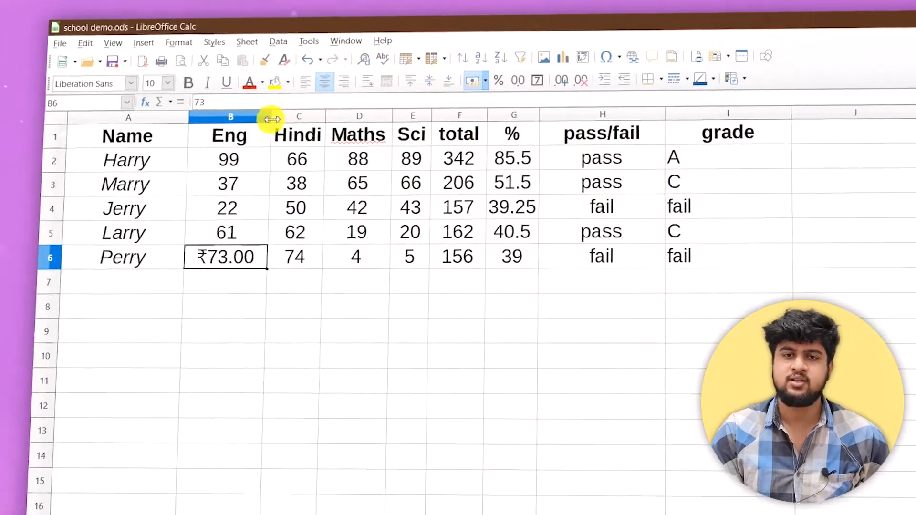
click(203, 269)
click(250, 262)
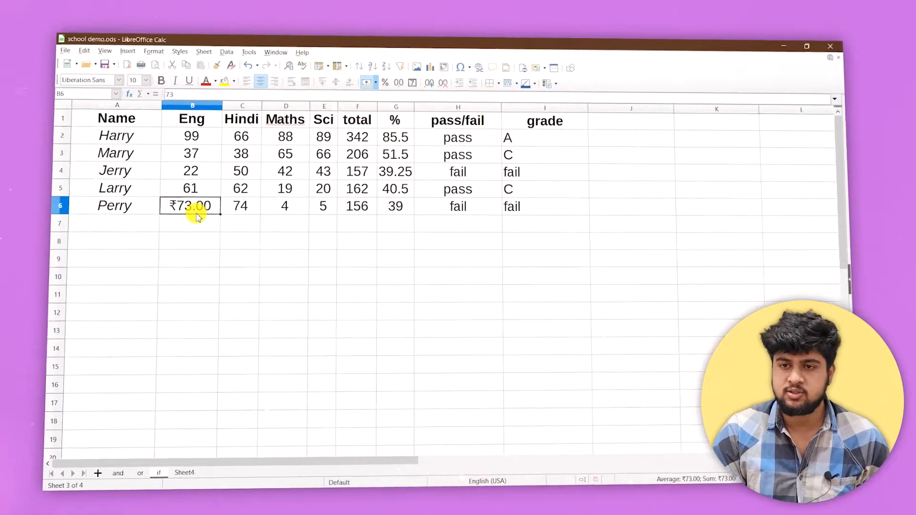
Open the Format Cells settings for B6, try the Fraction number category and choose Scientific.
click(153, 51)
mouse_move(182, 139)
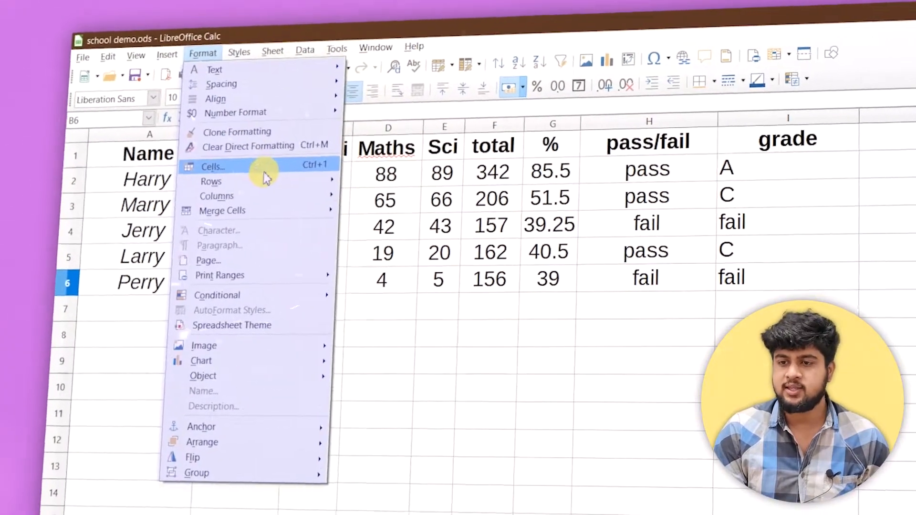
click(267, 171)
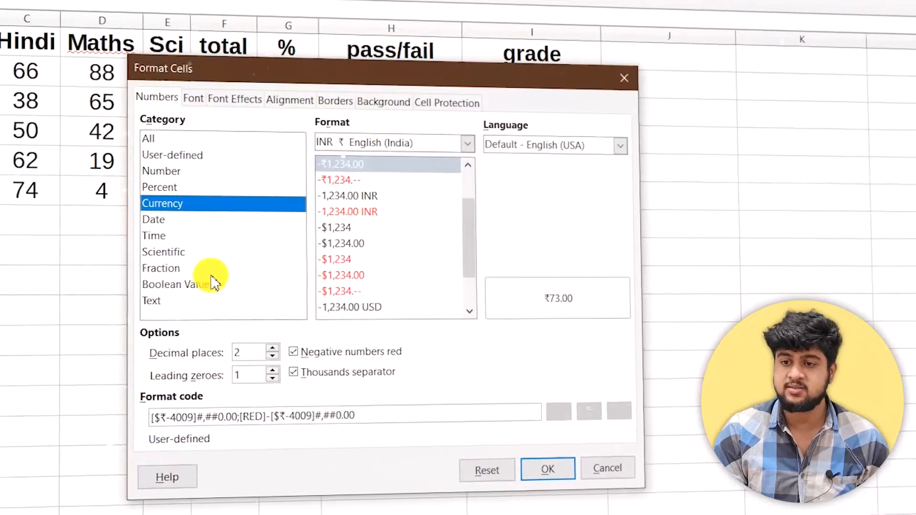
click(168, 268)
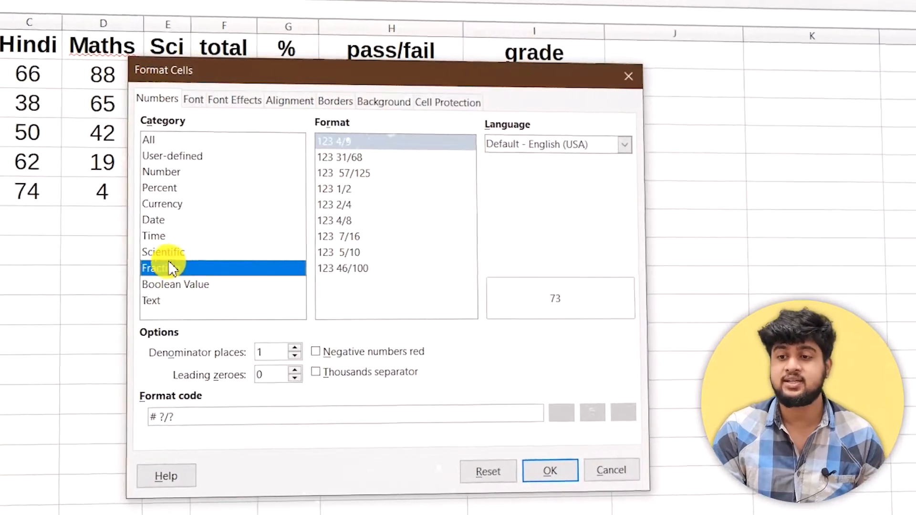
click(170, 253)
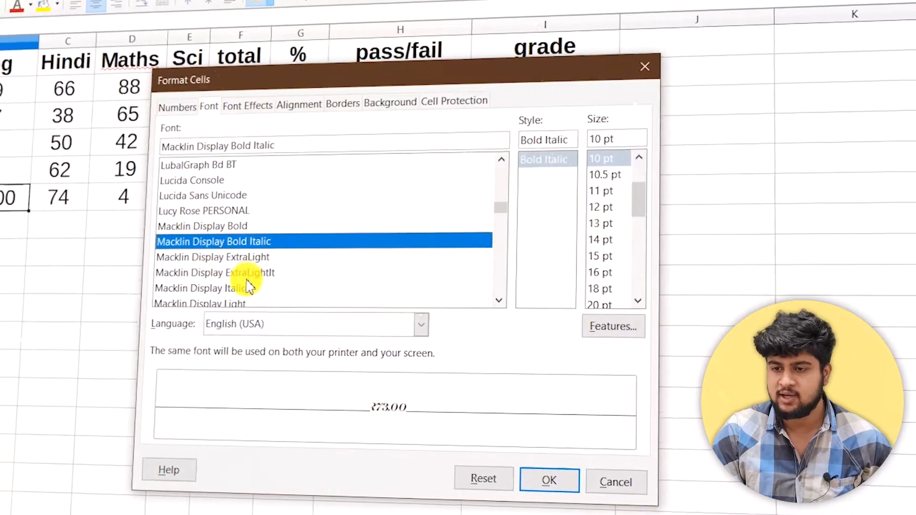
Try several fonts for cell B6, including Montreux C S in Bold Italic at 18 pt.
click(246, 274)
scroll(248, 267, down, 3)
click(263, 259)
scroll(258, 260, down, 8)
click(183, 256)
scroll(207, 239, down, 3)
click(206, 225)
click(591, 258)
click(606, 290)
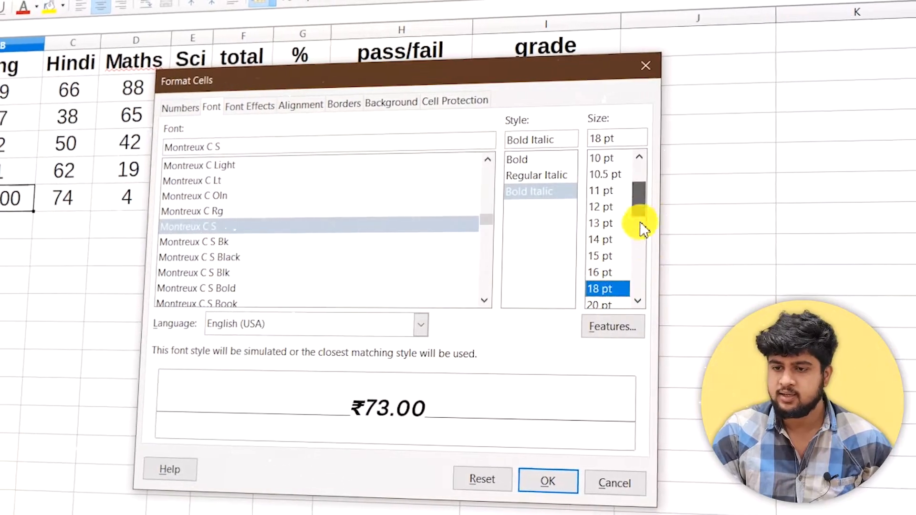
Set the font of cell B6 to Montreux C S Oln at 26 pt after comparing other Montreux variants.
click(613, 271)
click(194, 272)
scroll(203, 262, down, 4)
click(197, 241)
click(204, 289)
click(210, 255)
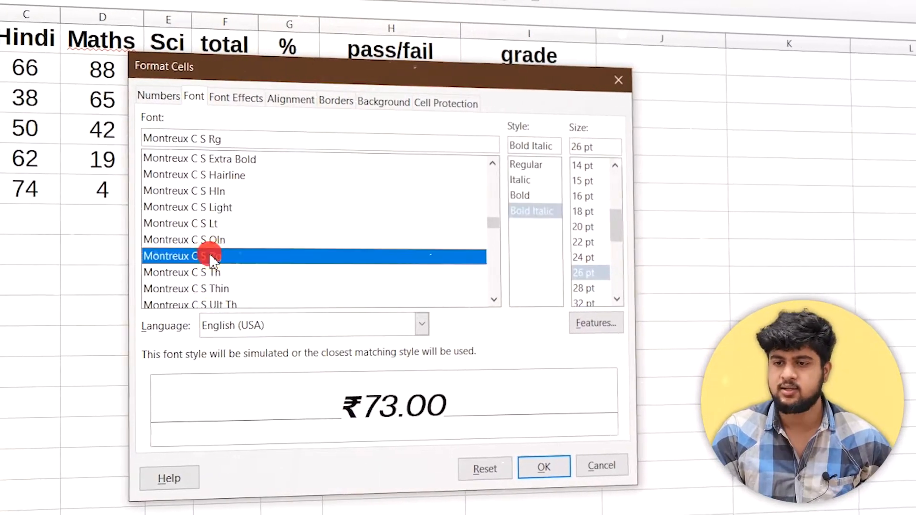
click(215, 241)
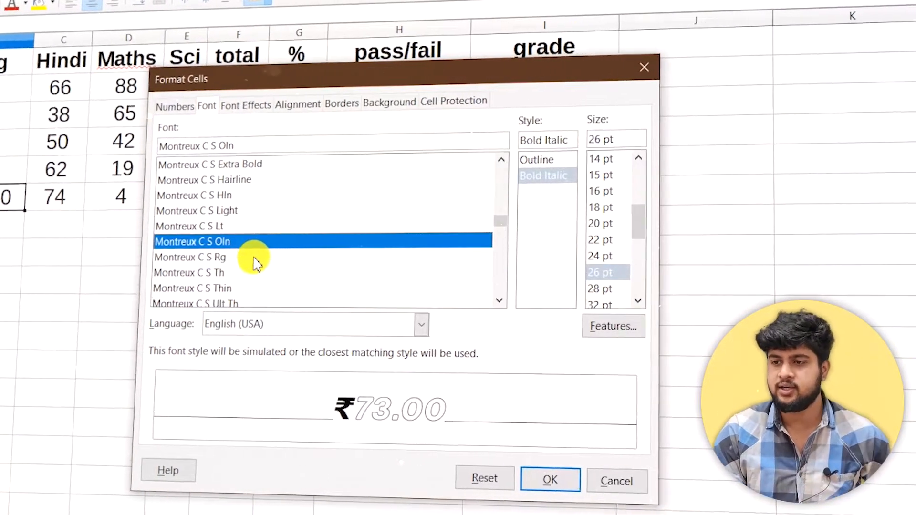
Compare the Outline style, keep Bold Italic for cell B6 and apply the cell formatting.
click(527, 166)
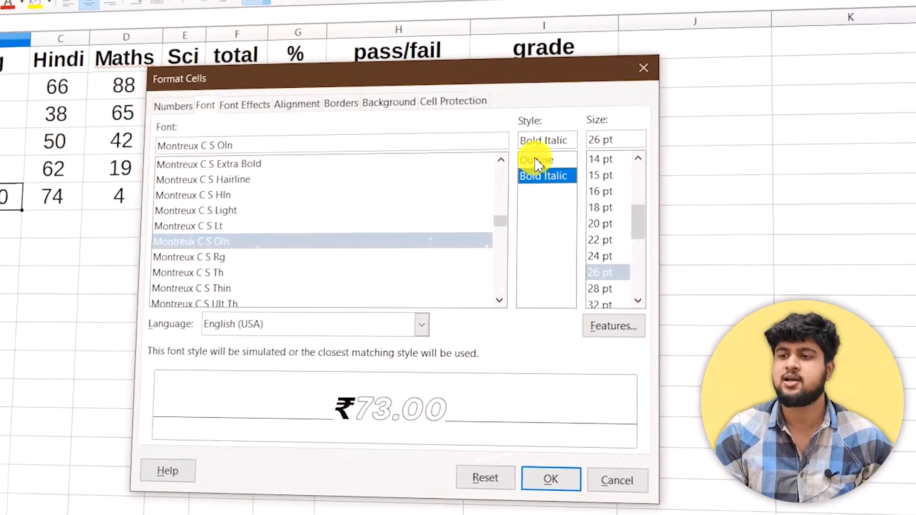
click(538, 162)
click(541, 176)
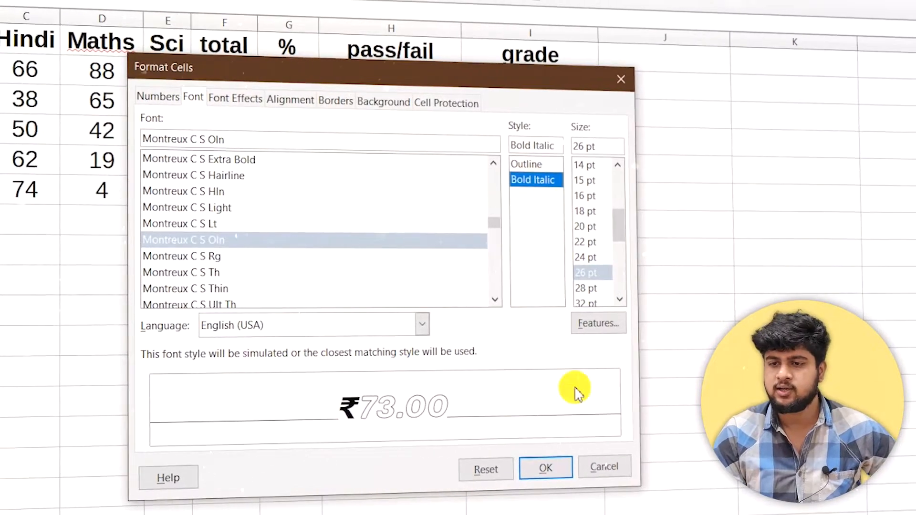
click(553, 471)
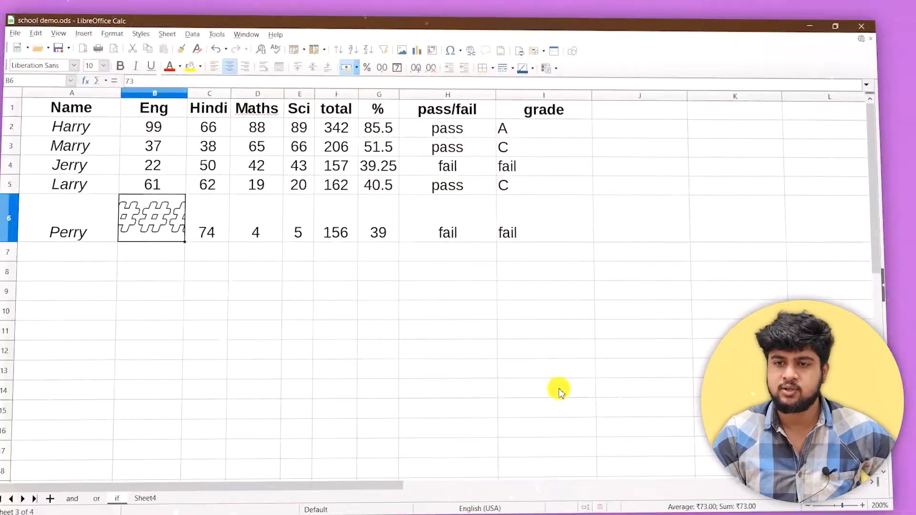
Try to make the content of B6 fit by manually widening column B and increasing the height of row 6.
click(244, 113)
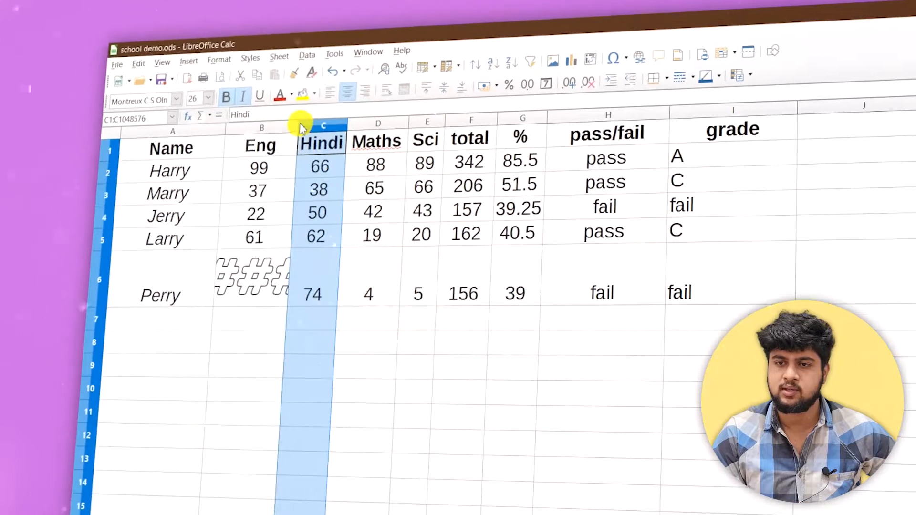
click(292, 127)
drag(298, 127, 339, 108)
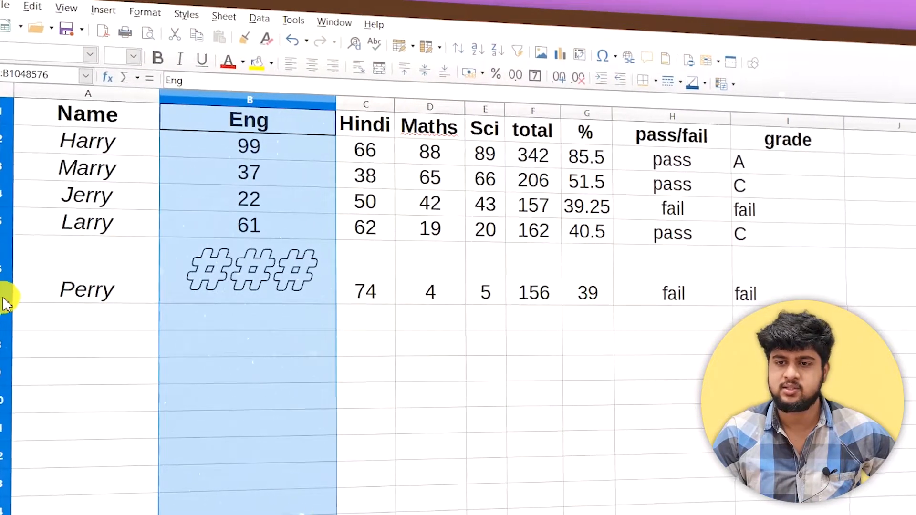
drag(348, 124, 418, 123)
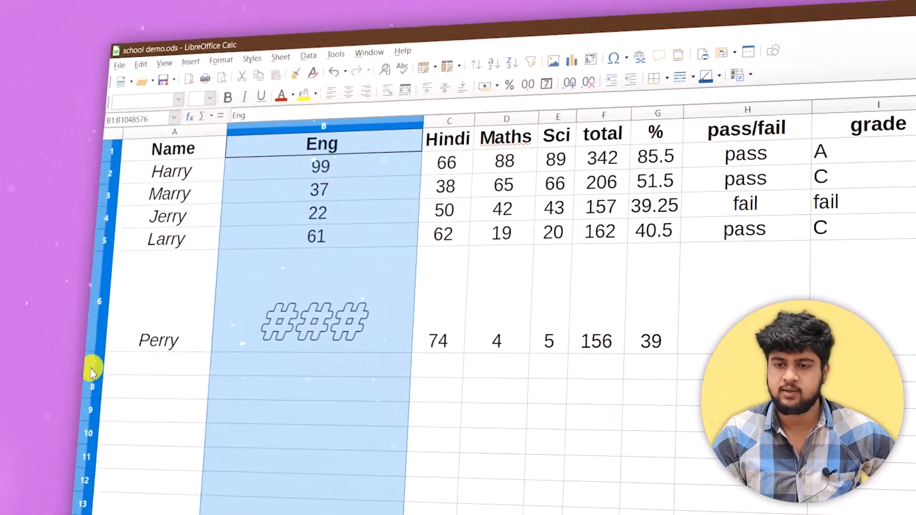
drag(72, 342, 54, 458)
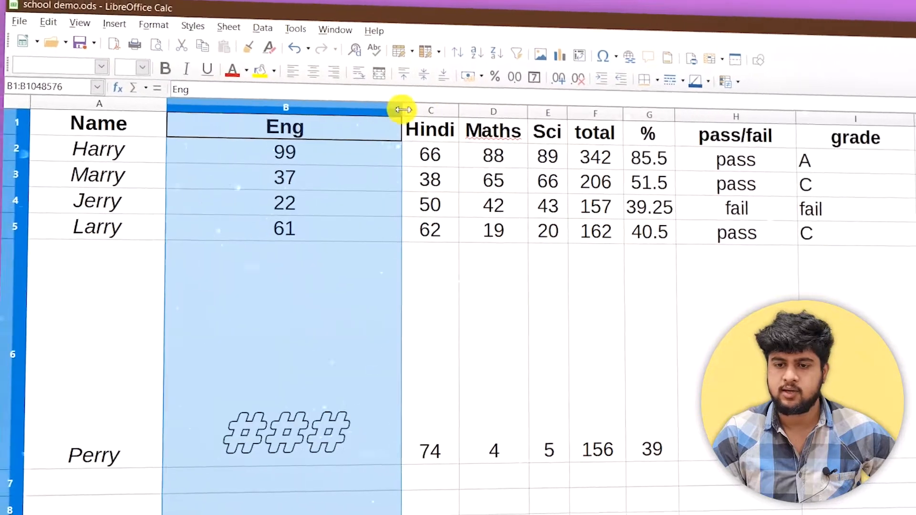
Auto-fit the width of column B and the height of row 6 to their contents.
double_click(403, 110)
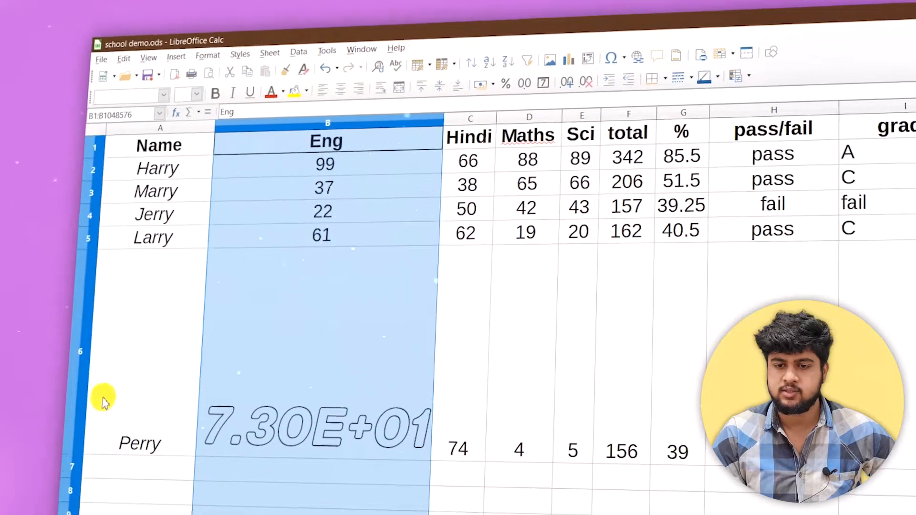
click(75, 397)
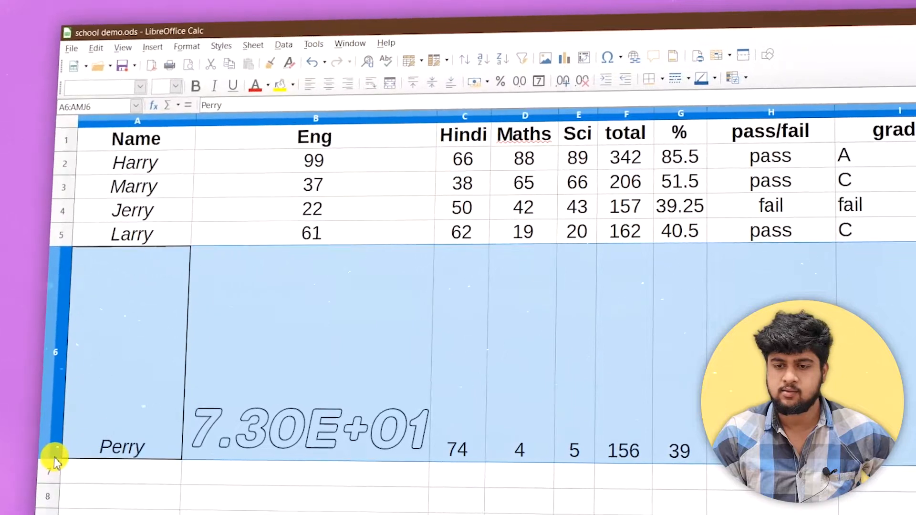
double_click(25, 463)
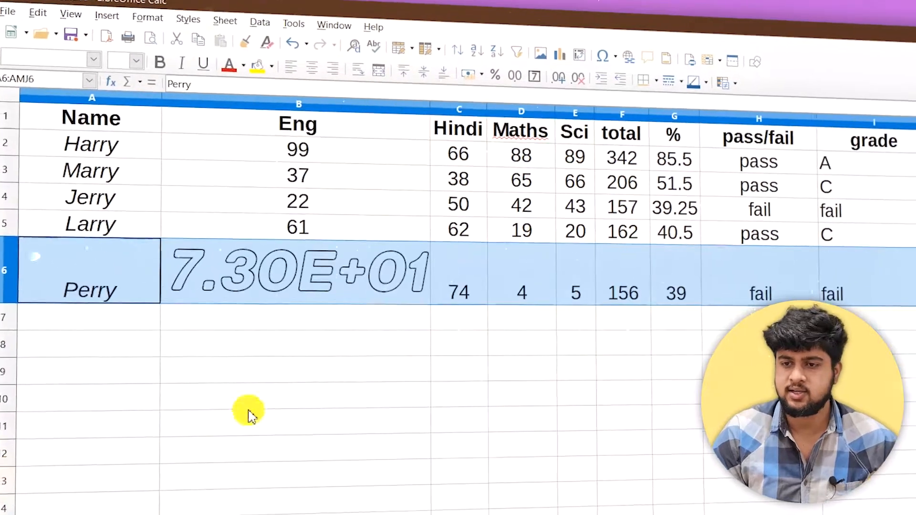
click(208, 405)
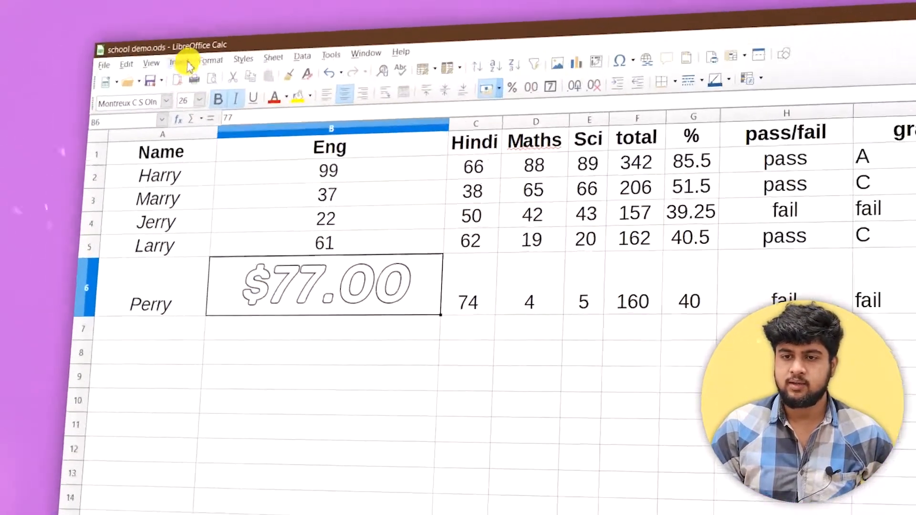
click(170, 60)
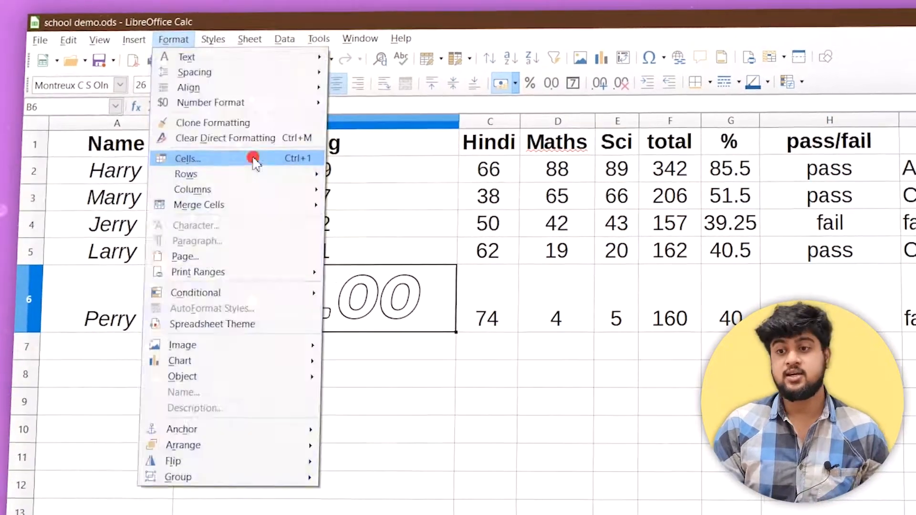
click(277, 168)
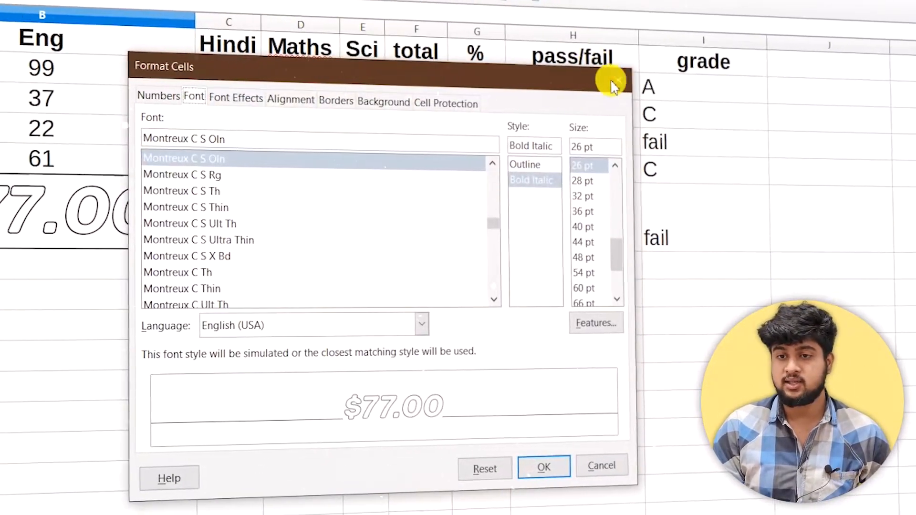
click(612, 82)
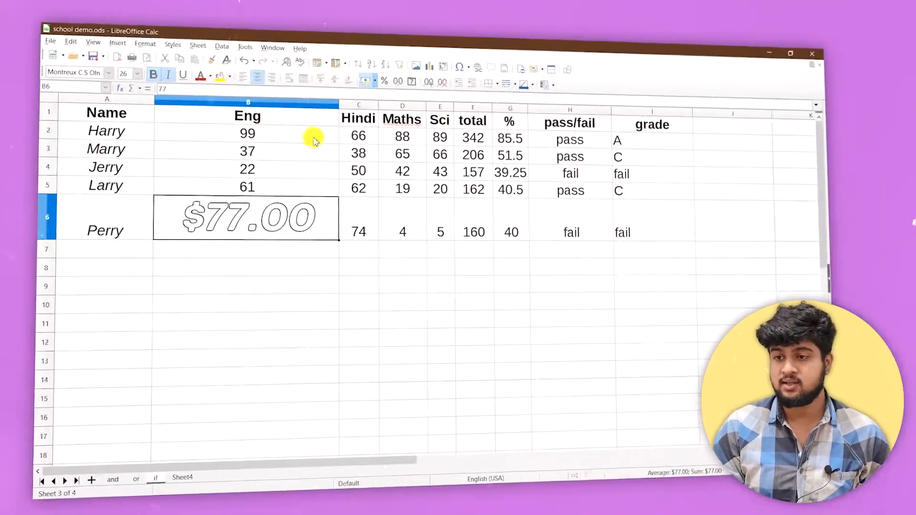
Select the whole marks table A1:I6 and set its font color to Red in the cell font effects.
drag(116, 119, 636, 229)
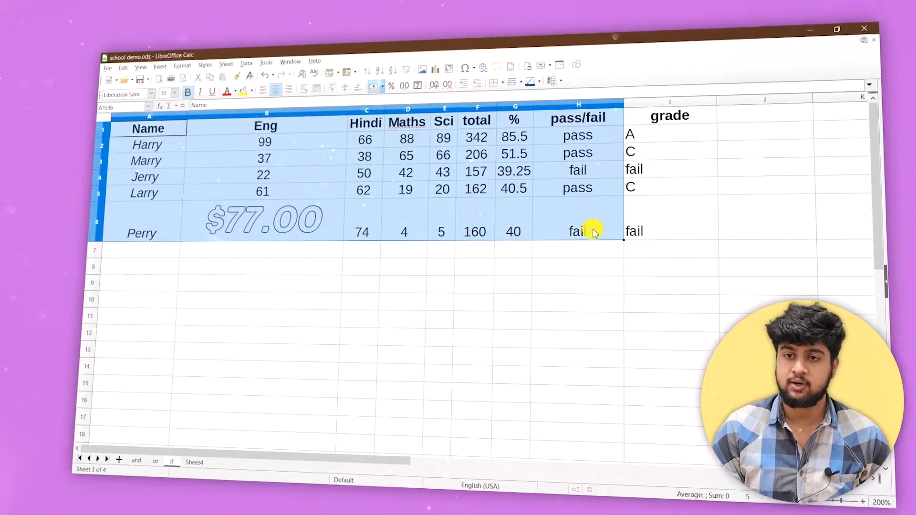
click(185, 67)
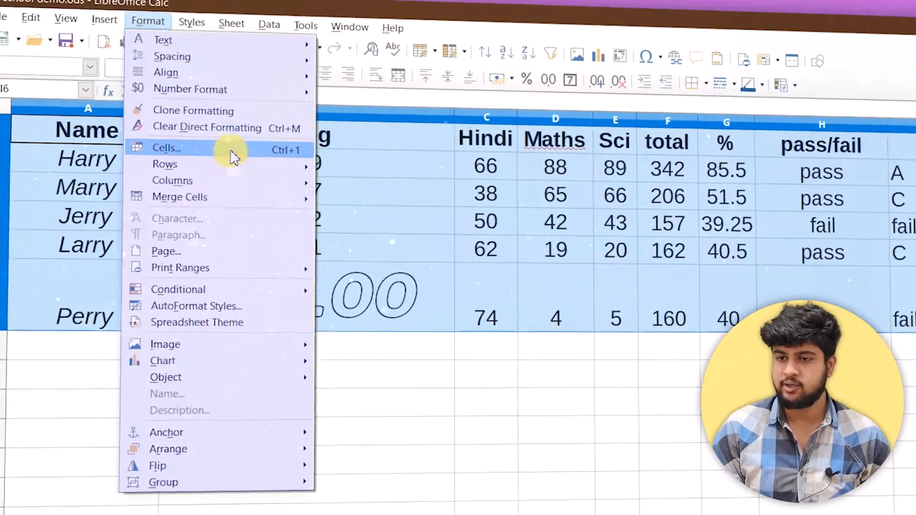
click(232, 155)
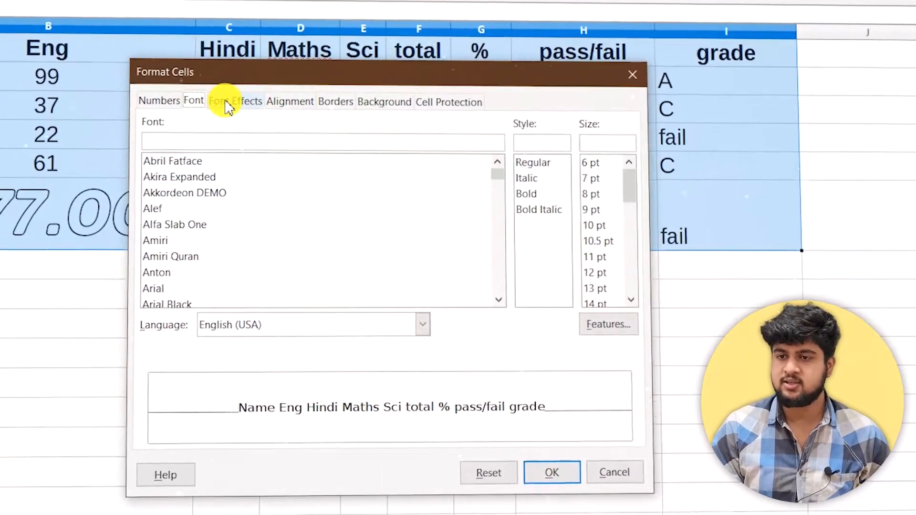
click(227, 103)
click(232, 145)
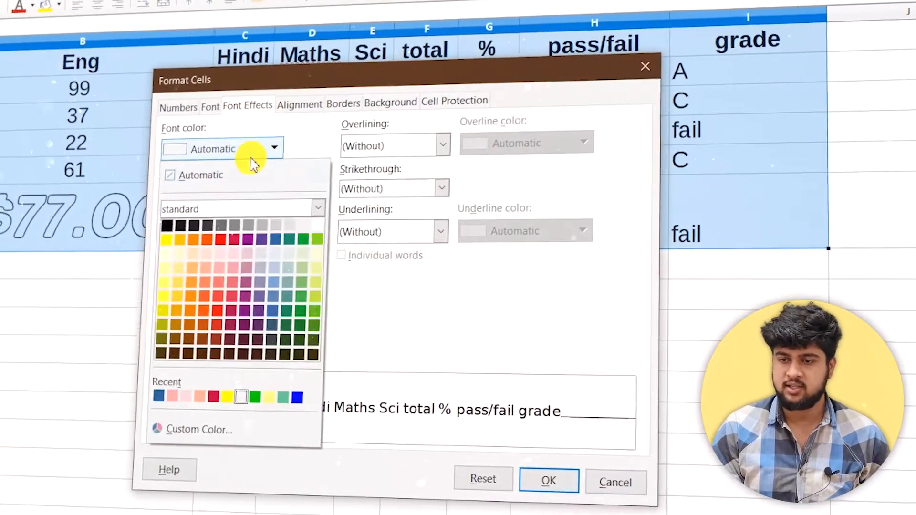
click(213, 239)
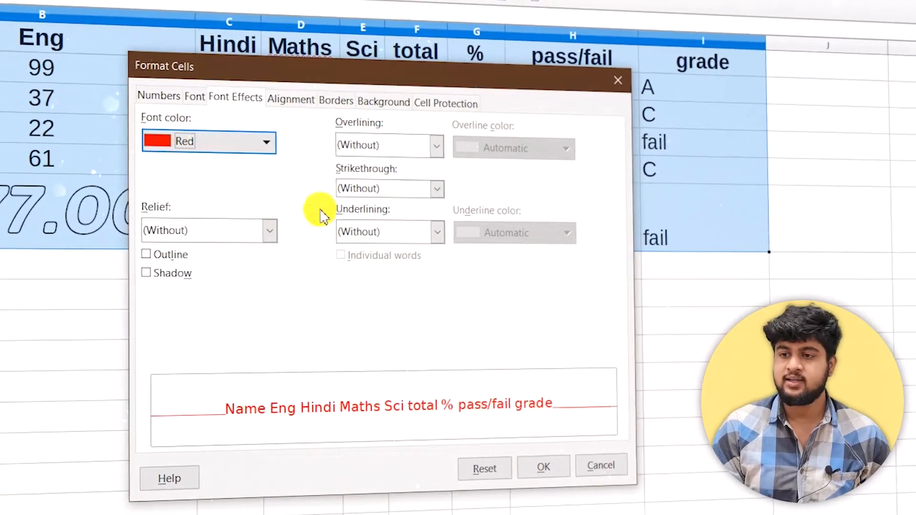
Set the table text's overlining to Bold and its strikethrough to With /.
click(436, 146)
click(437, 148)
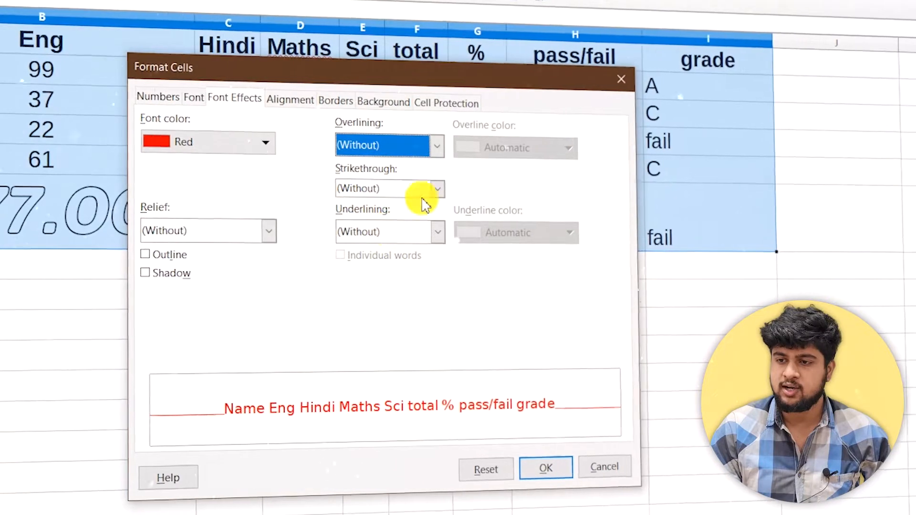
click(437, 149)
click(401, 206)
click(437, 188)
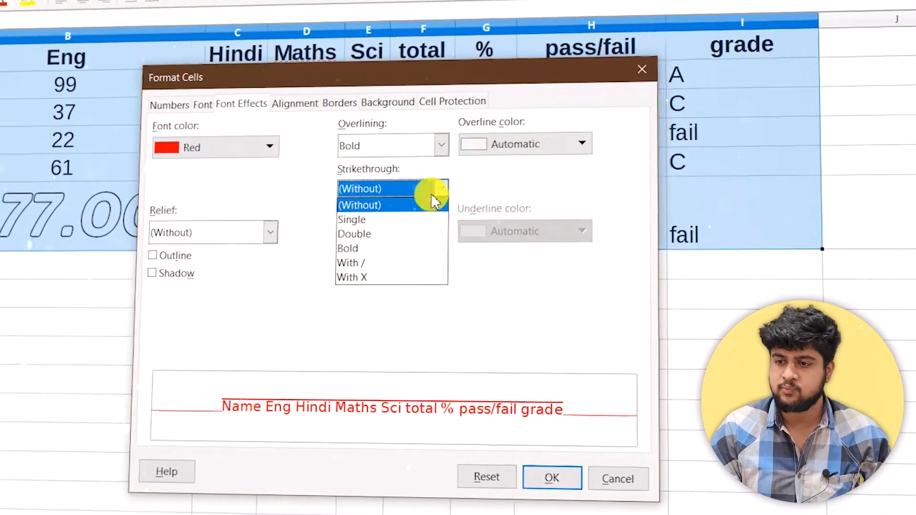
click(355, 262)
Try Dotted (Bold), Double and Long Dash underlining on the table text, choosing Dot Dash.
click(425, 231)
click(402, 321)
click(425, 232)
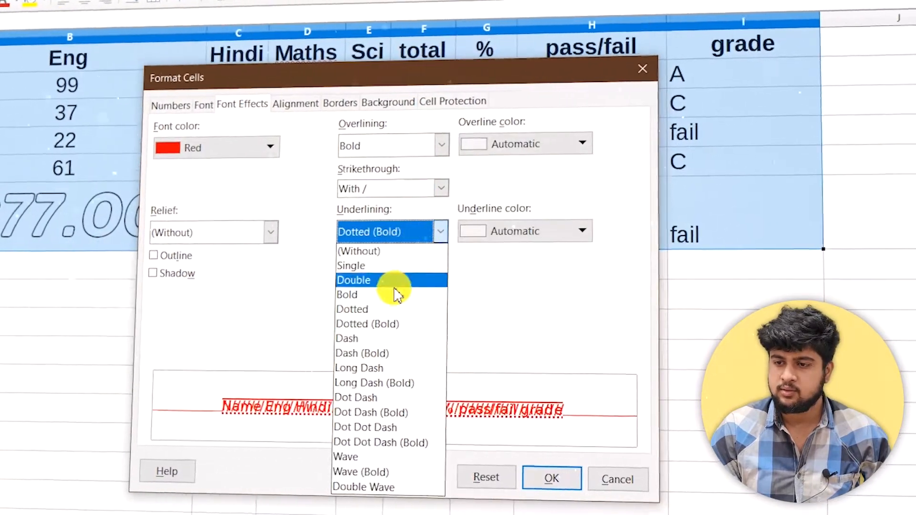
click(396, 284)
click(411, 232)
click(375, 368)
click(405, 232)
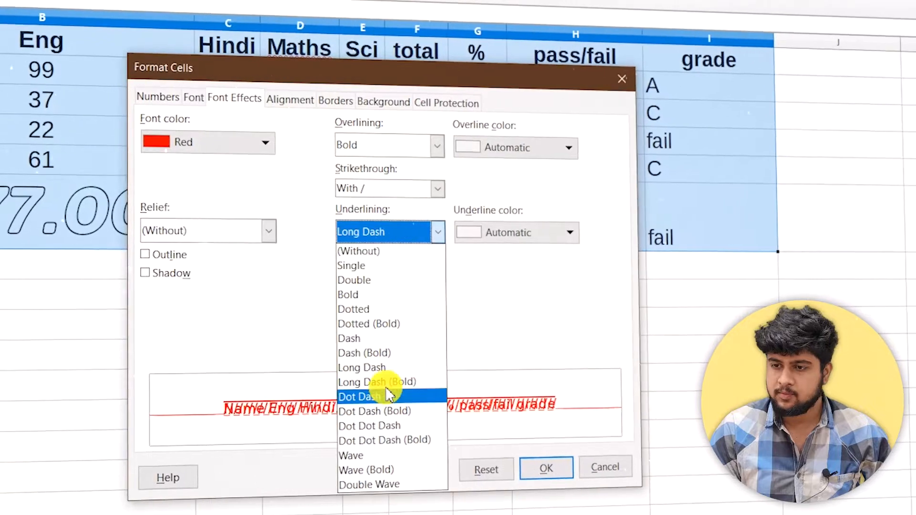
Change the strikethrough to Double and color the underline Indigo and the overline Green.
click(403, 188)
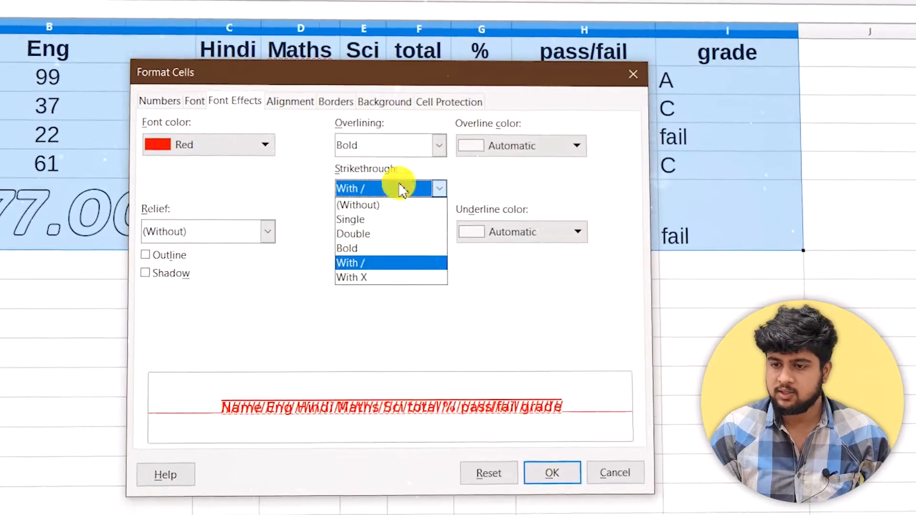
click(394, 234)
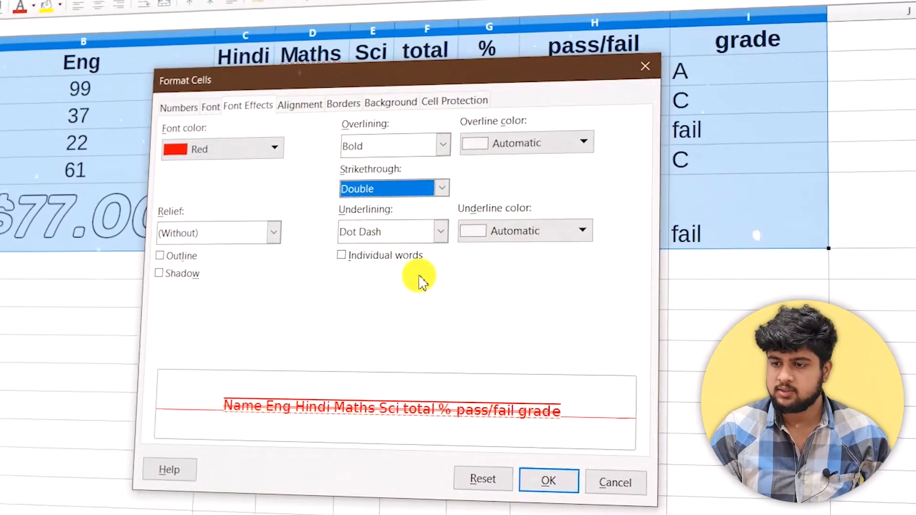
click(536, 232)
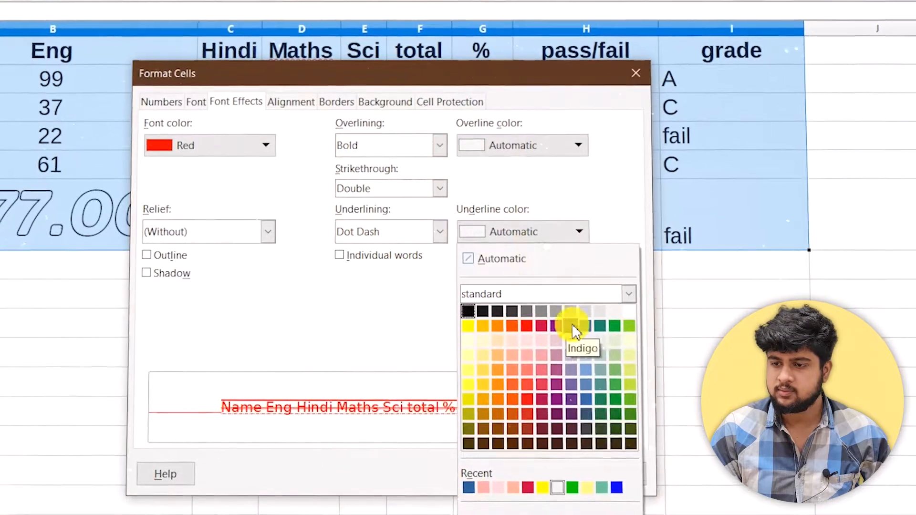
click(574, 328)
click(527, 145)
click(613, 241)
Set the underlining to Wave (Bold) and apply the font effects to the table.
click(404, 237)
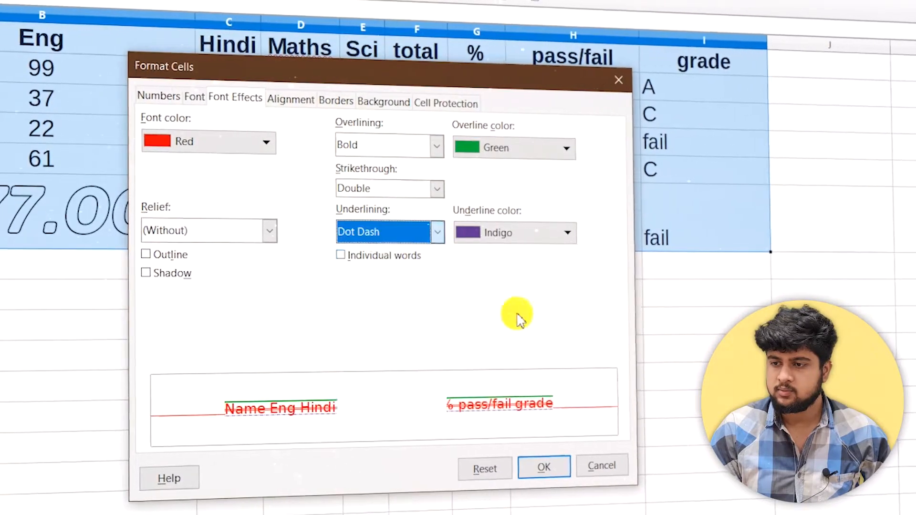
click(441, 233)
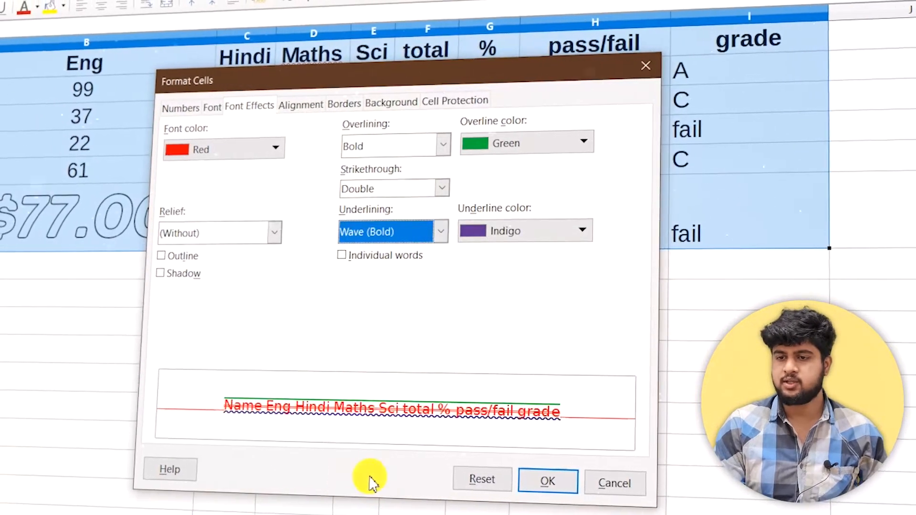
click(570, 482)
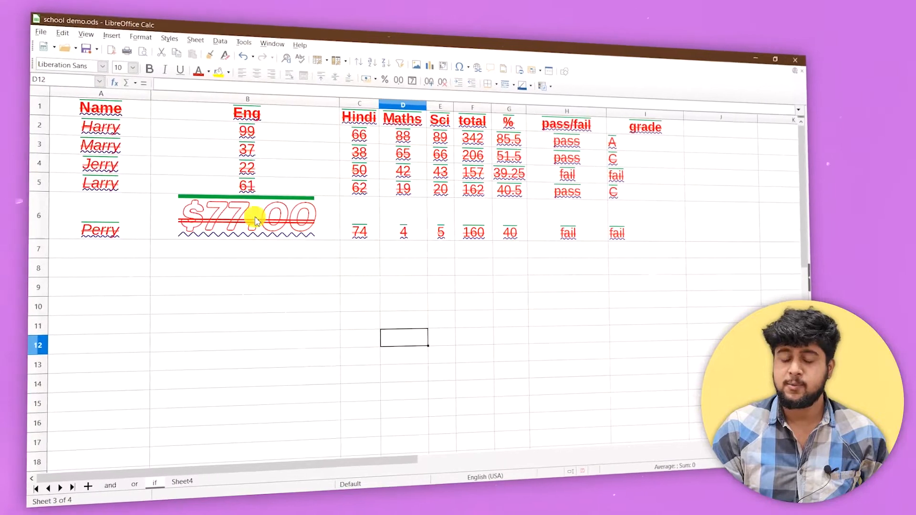
Rotate the text of the marks table A1:I6 to 39 degrees and apply the alignment.
click(255, 220)
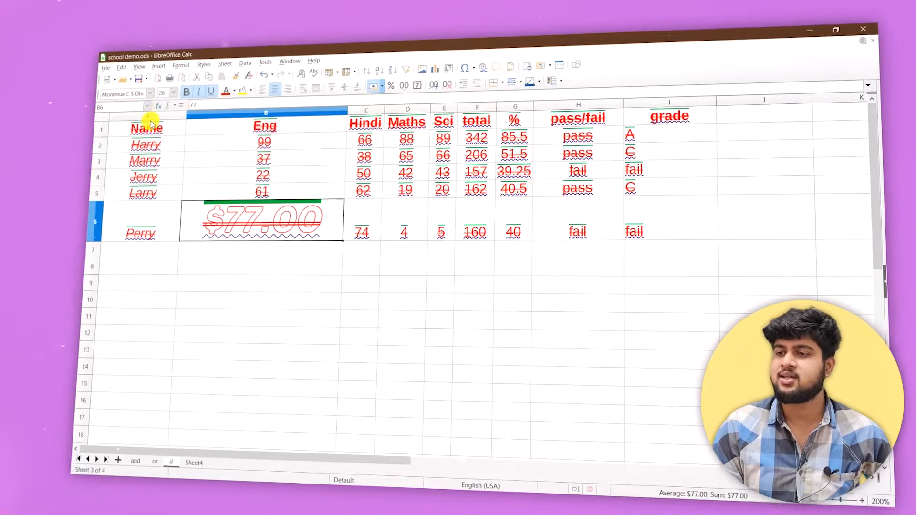
drag(150, 124, 634, 232)
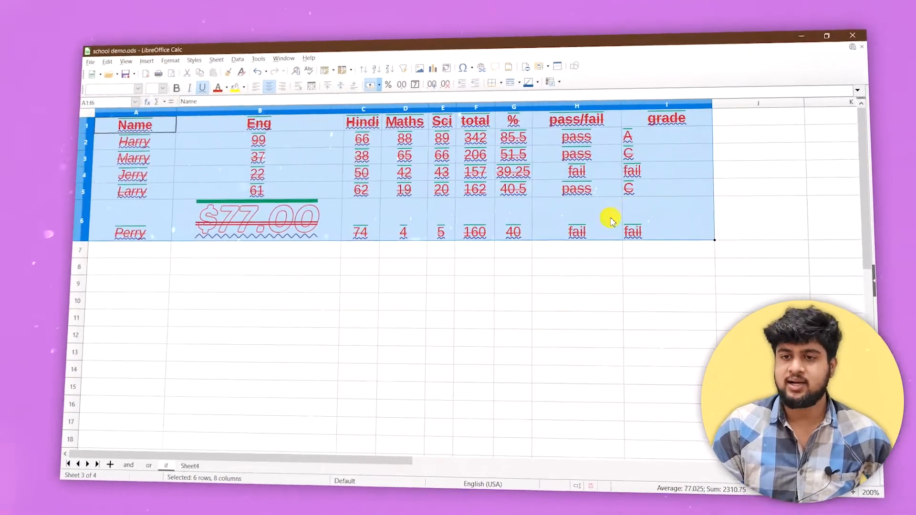
click(172, 61)
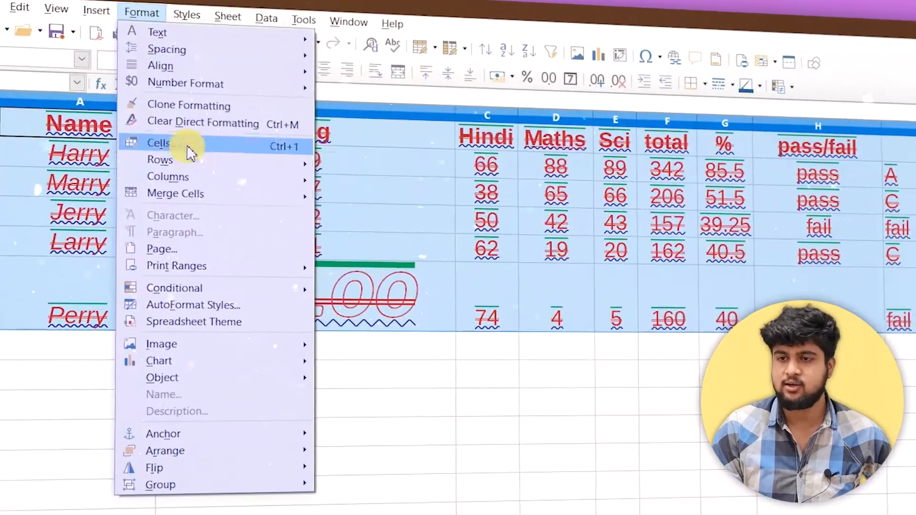
click(187, 144)
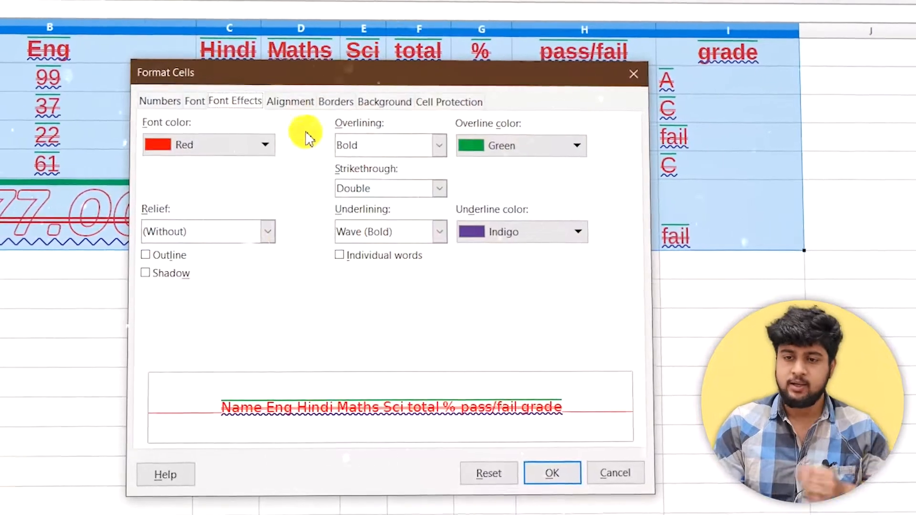
click(286, 101)
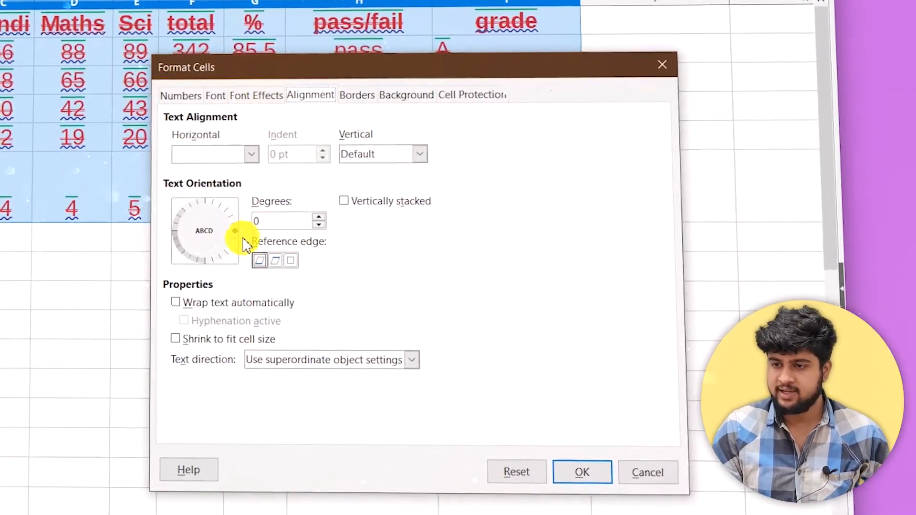
click(236, 239)
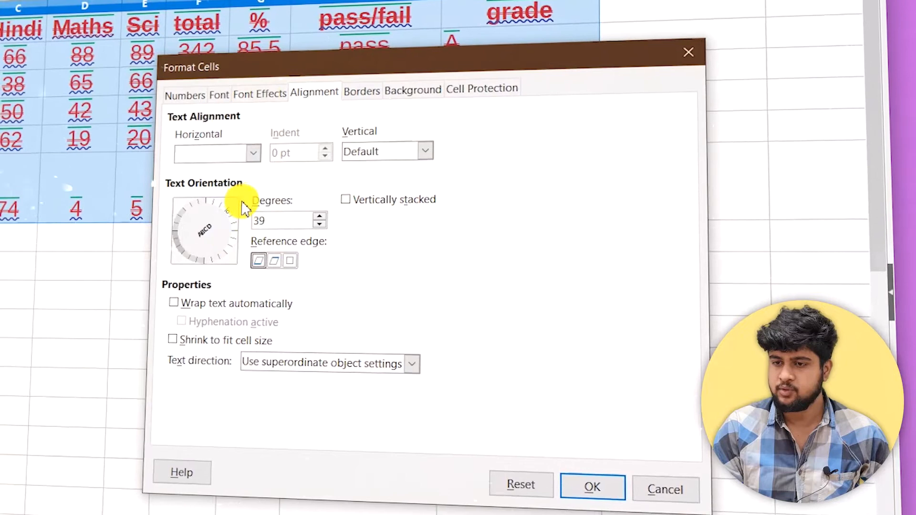
click(592, 487)
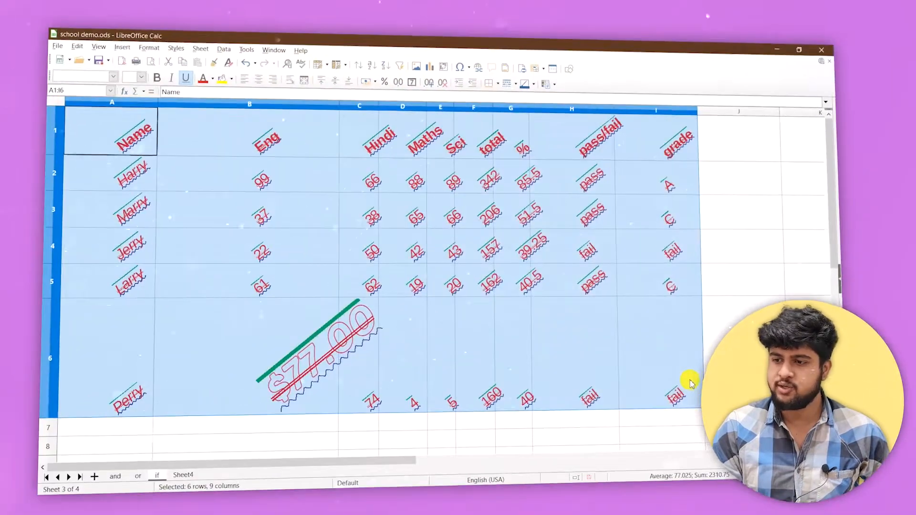
click(722, 280)
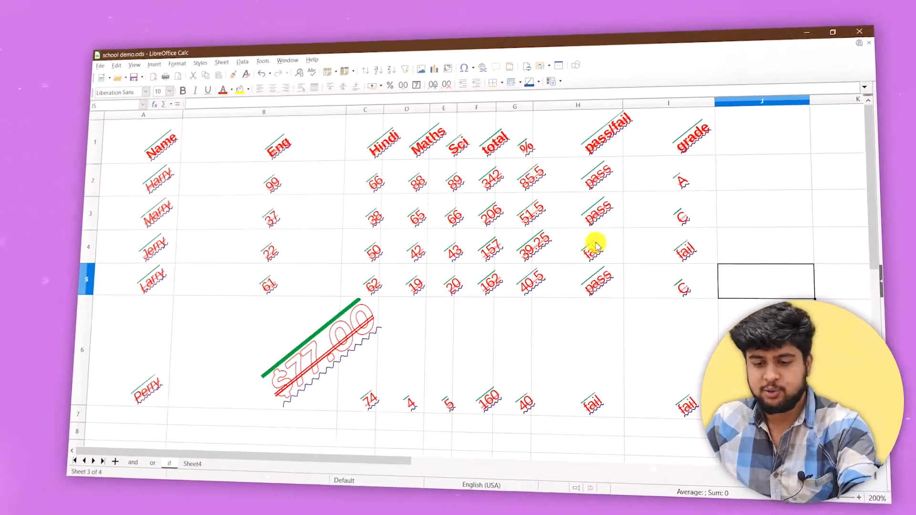
Set the alignment of the whole marks table to Center horizontally and Middle vertically, and apply it.
key(ctrl+a)
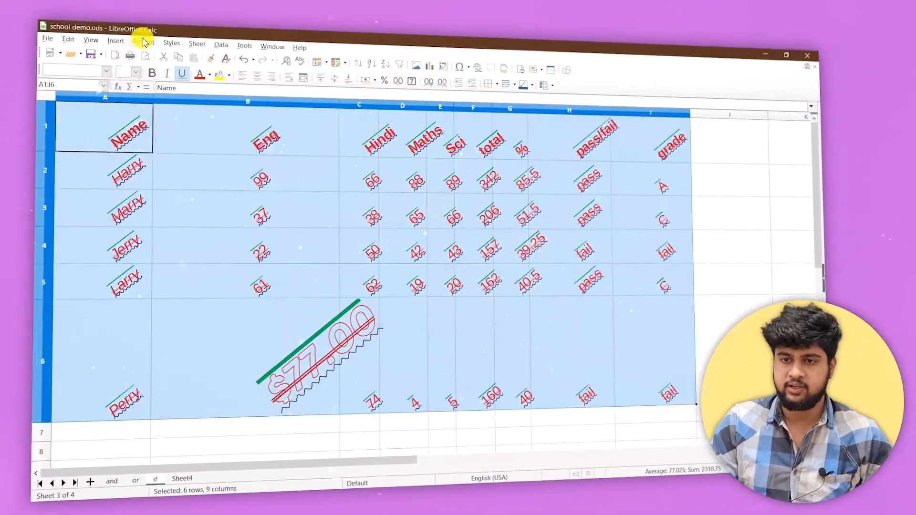
click(148, 46)
click(188, 145)
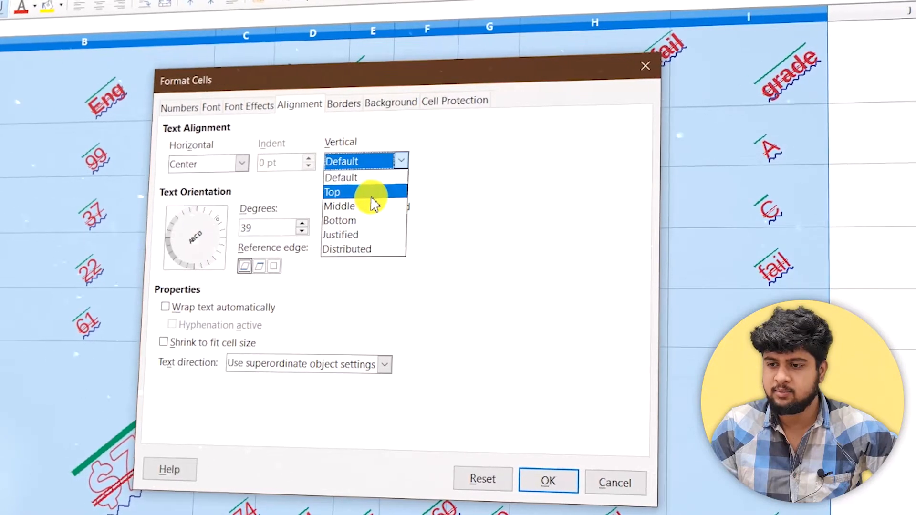
click(552, 474)
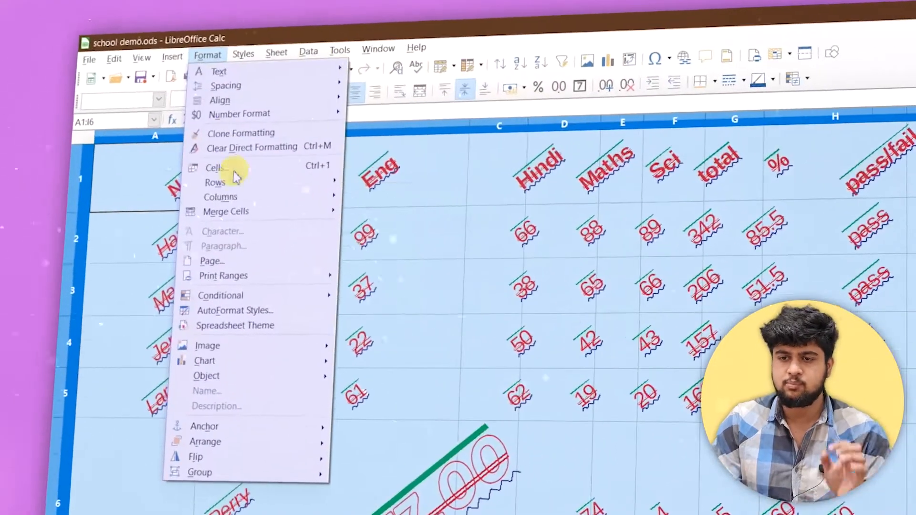
Set the text orientation of the marks table to 0 degrees and apply it.
click(206, 140)
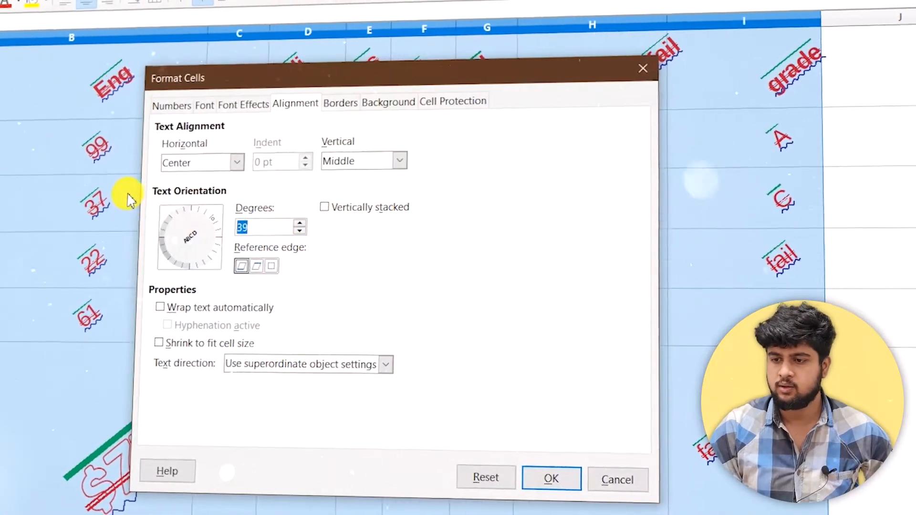
click(548, 480)
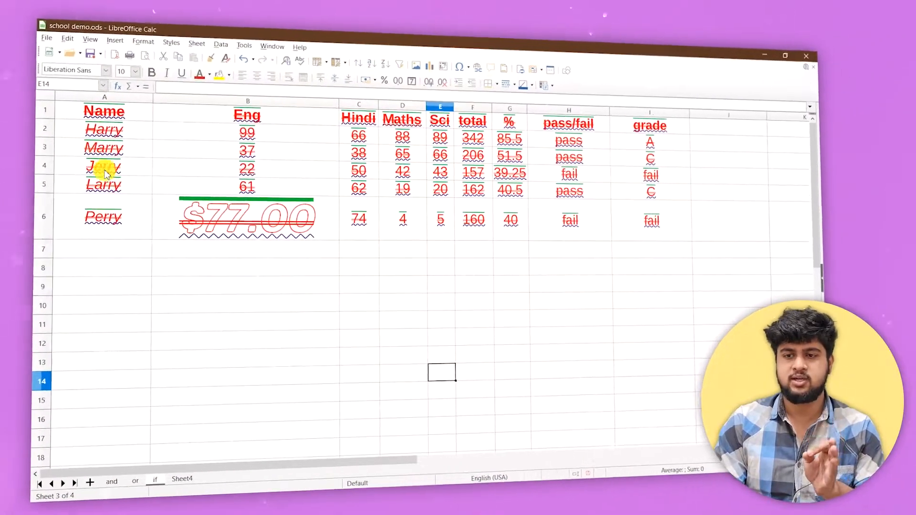
click(115, 219)
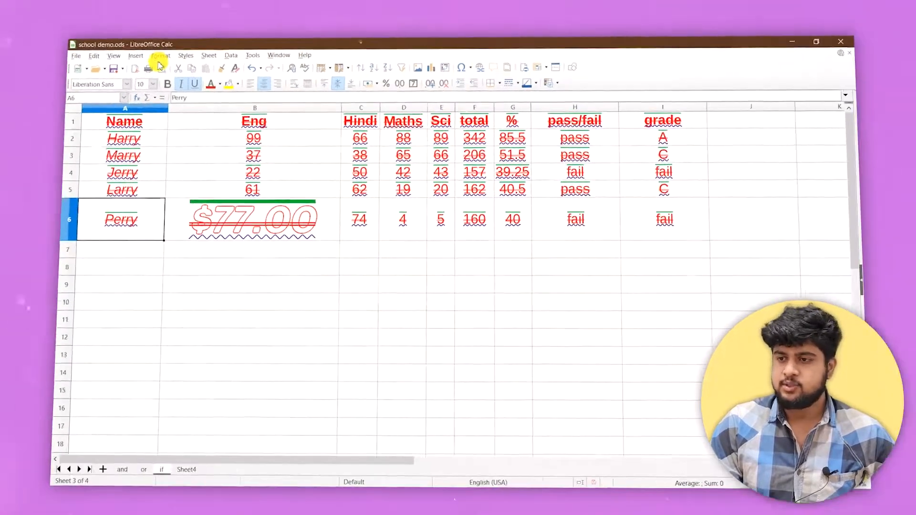
Give the marks table A1:I6 borders around and between all cells, with dashed lines 1.25 pt wide in Blue.
drag(72, 121, 670, 229)
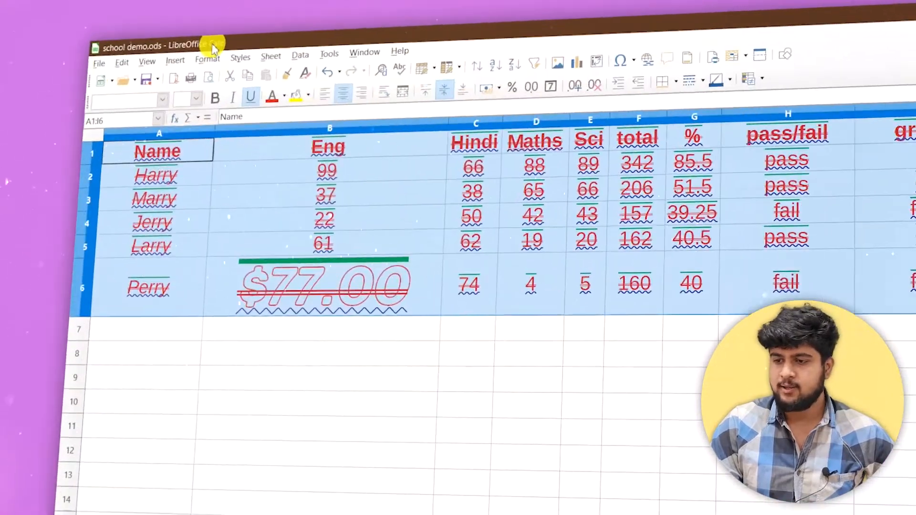
click(194, 70)
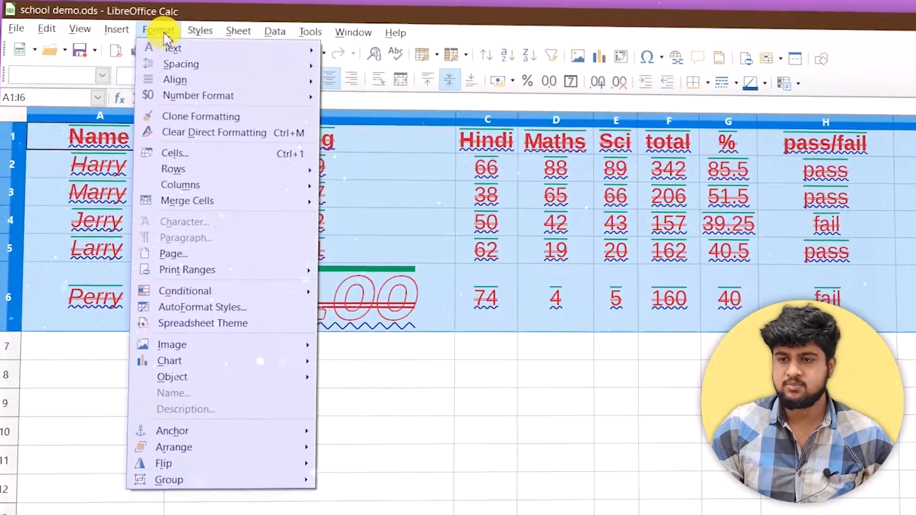
click(191, 154)
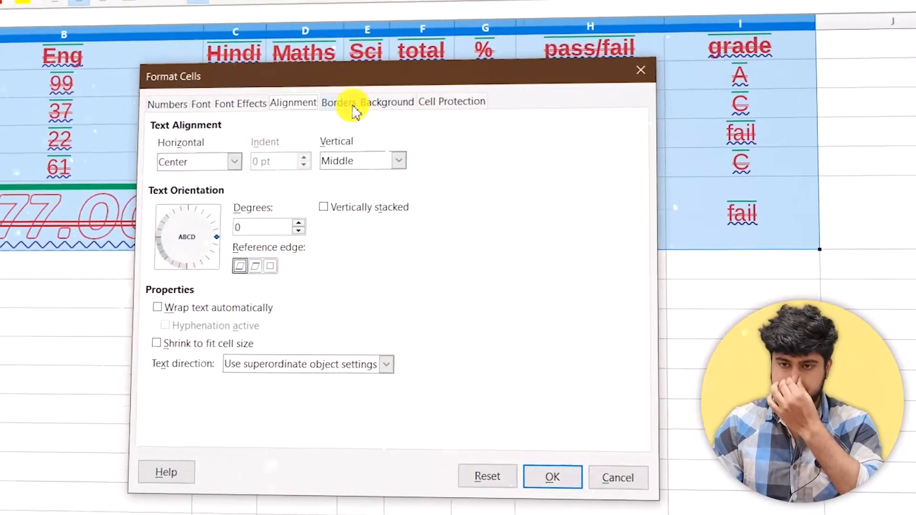
click(352, 107)
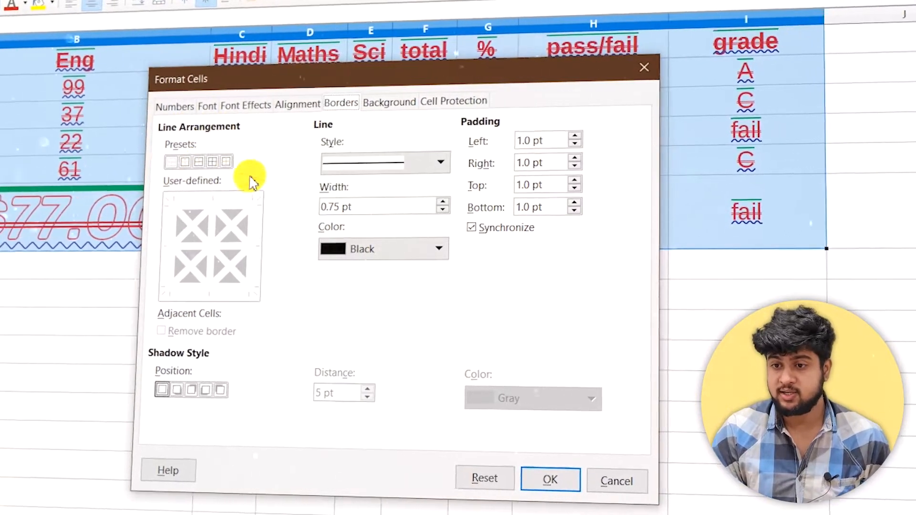
click(213, 162)
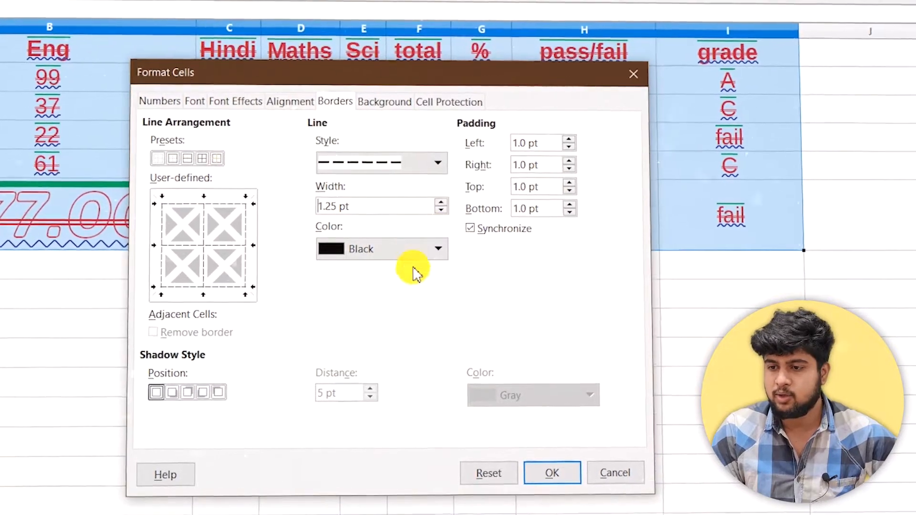
click(436, 248)
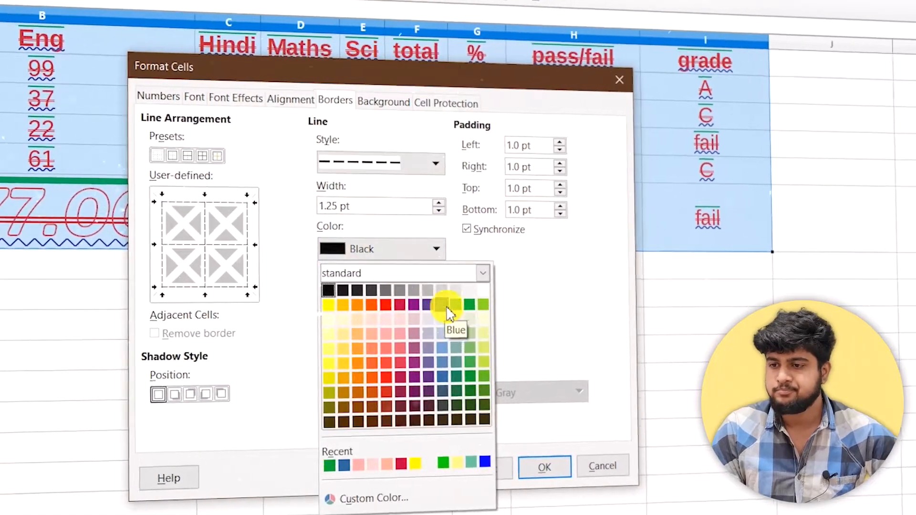
click(446, 307)
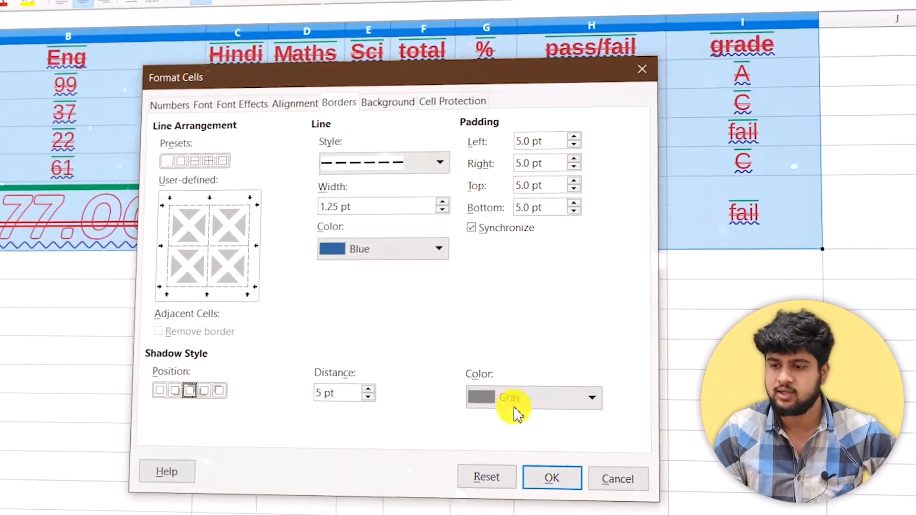
Set the border padding to 5.0 pt and add a gray cell shadow at 30 pt distance, and apply the borders.
click(516, 413)
click(513, 407)
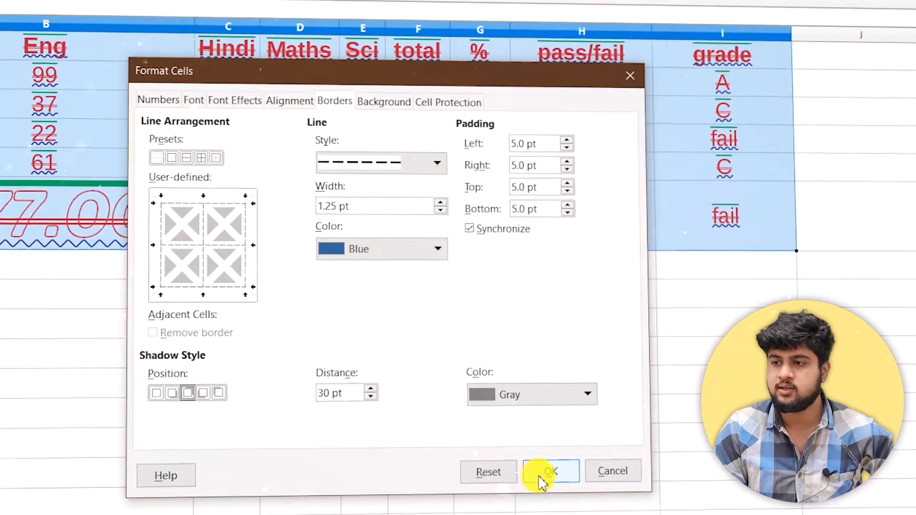
click(553, 474)
click(617, 372)
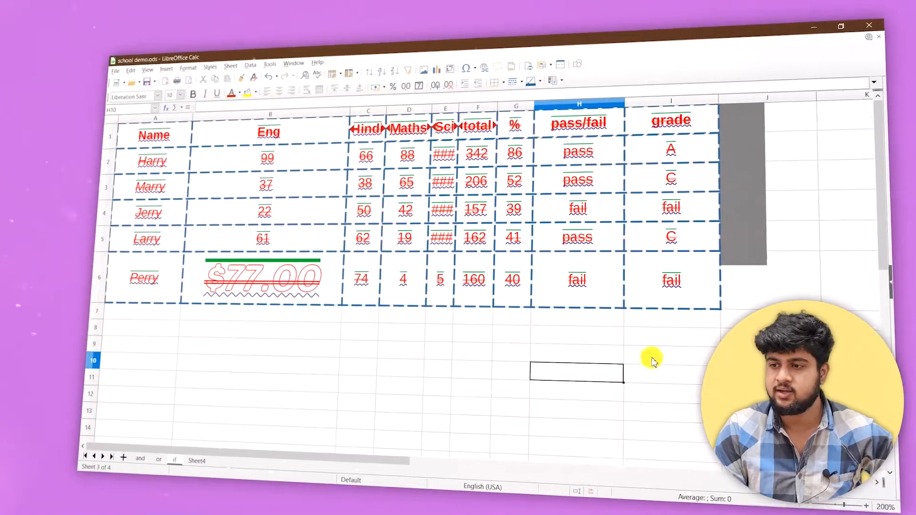
click(747, 226)
click(739, 338)
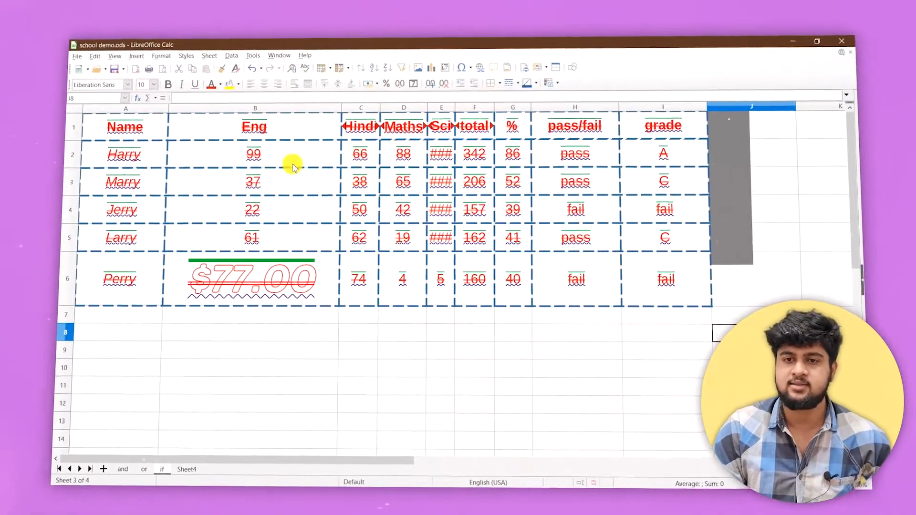
Fill the background of the marks table A1:I6 with the teal green colour 158466.
drag(135, 129, 633, 266)
click(186, 68)
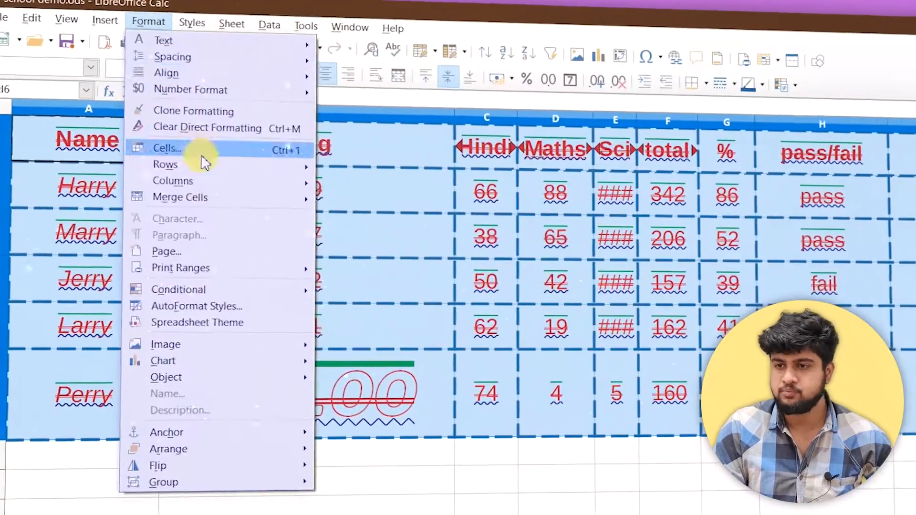
click(203, 161)
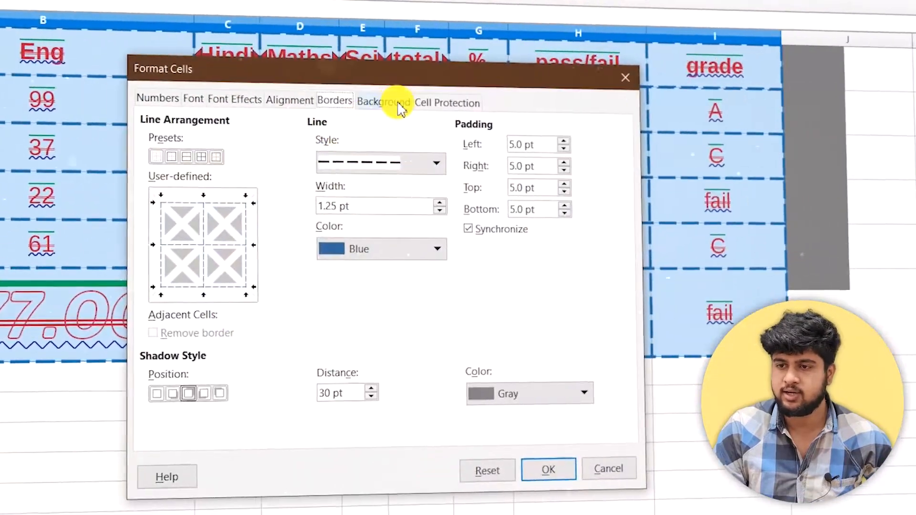
click(399, 103)
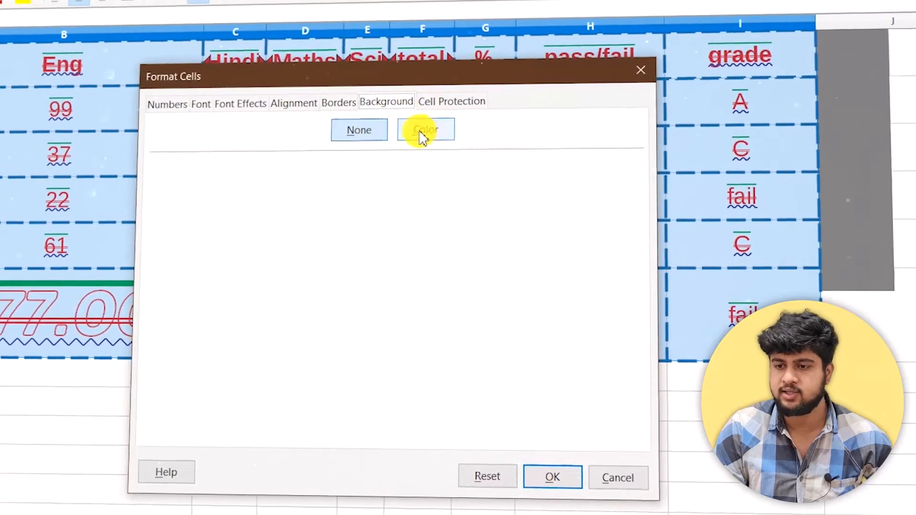
click(447, 141)
click(259, 286)
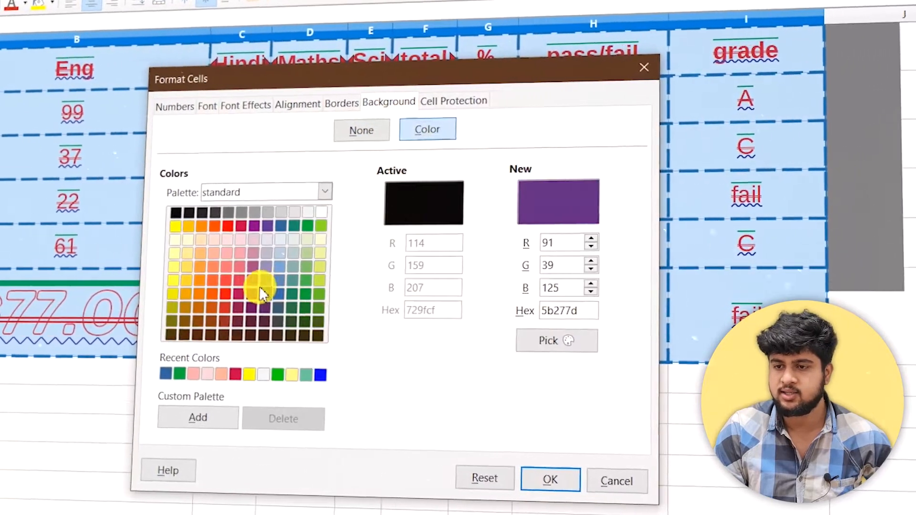
click(262, 249)
click(291, 225)
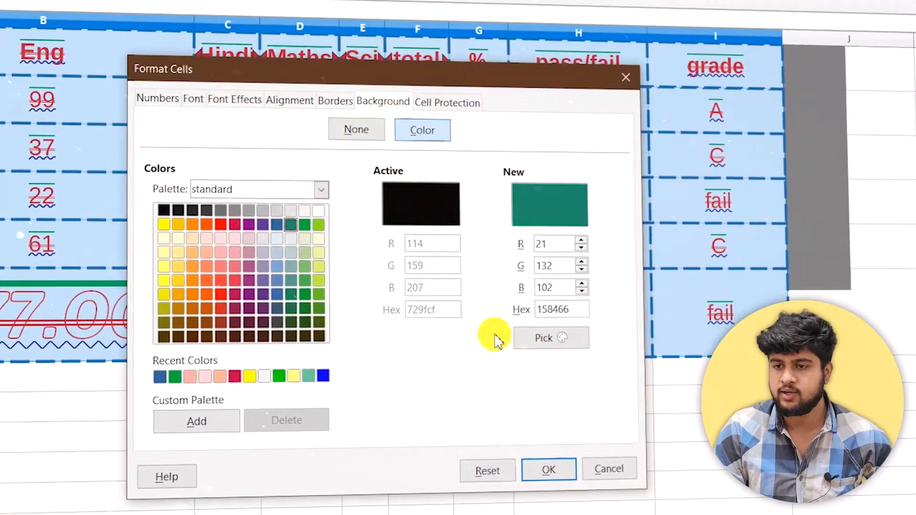
click(561, 474)
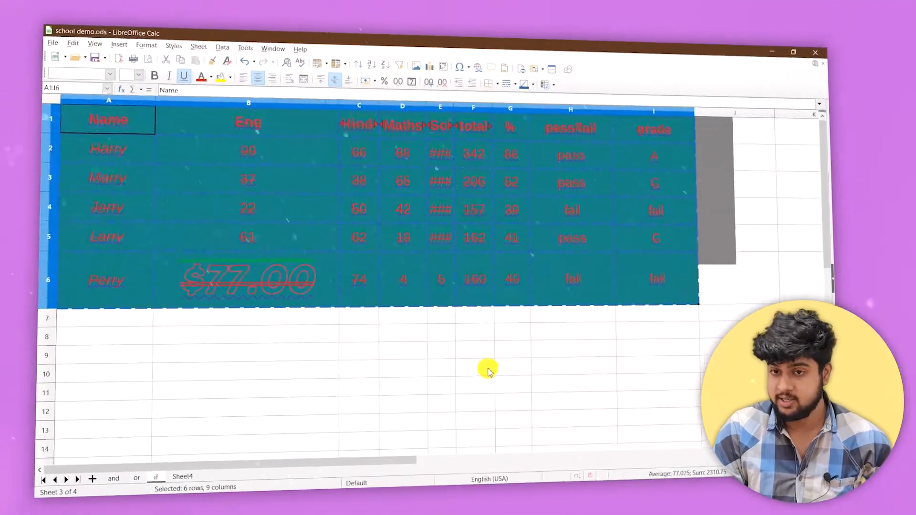
Examine the cell protection options for the marks table, switching Hide all on and off, and close the cell formatting settings.
drag(119, 125, 661, 281)
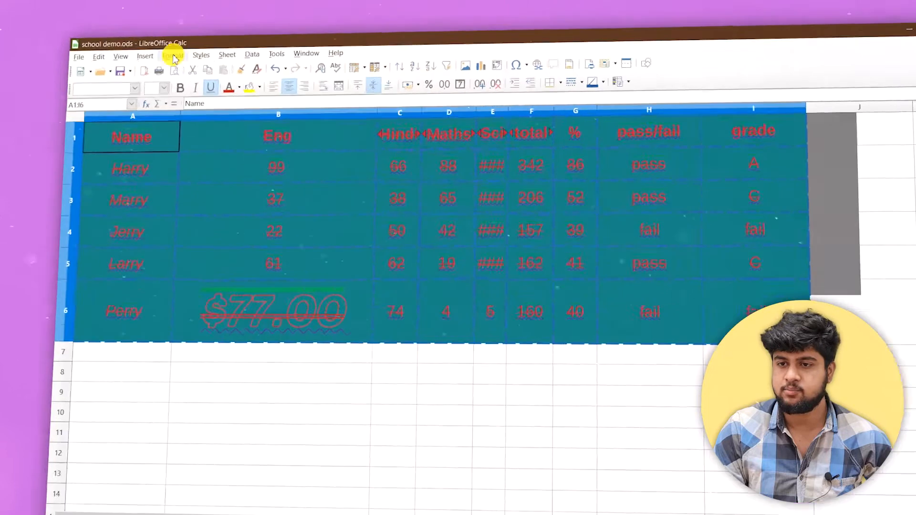
click(195, 70)
mouse_move(212, 148)
click(183, 152)
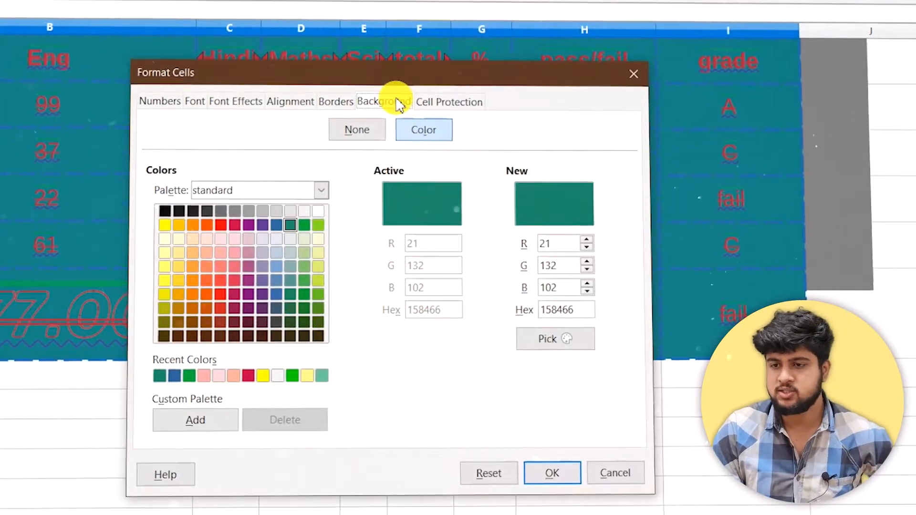
click(478, 107)
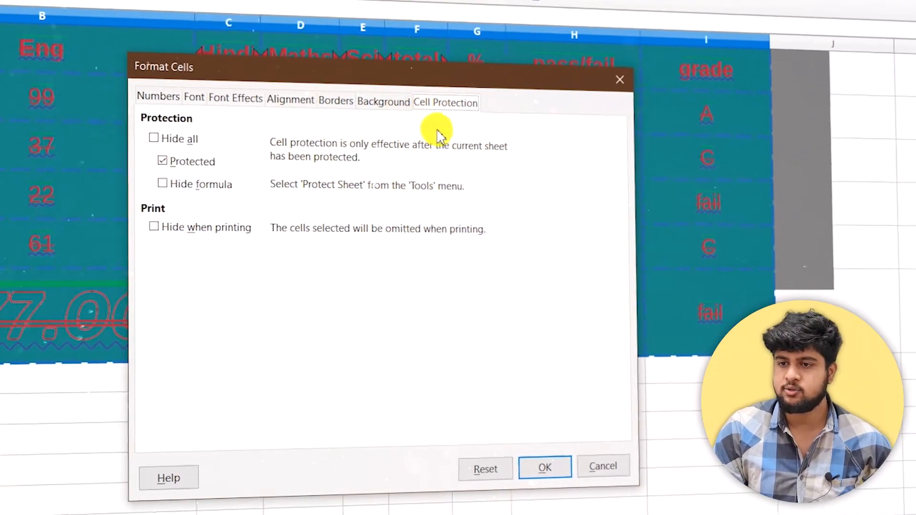
click(153, 138)
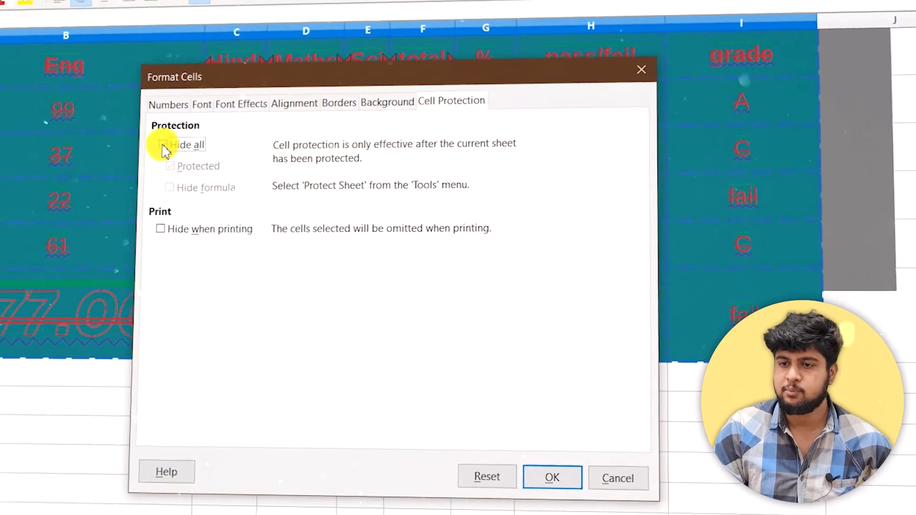
click(163, 147)
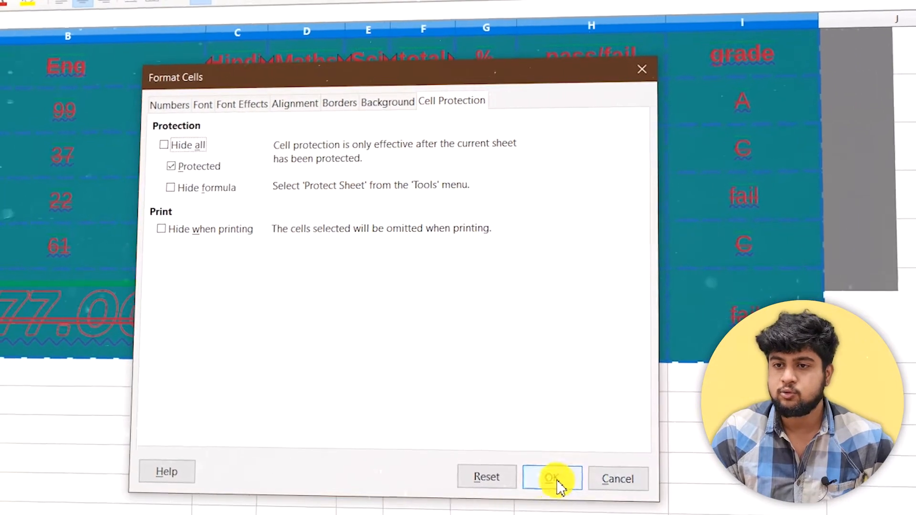
click(620, 479)
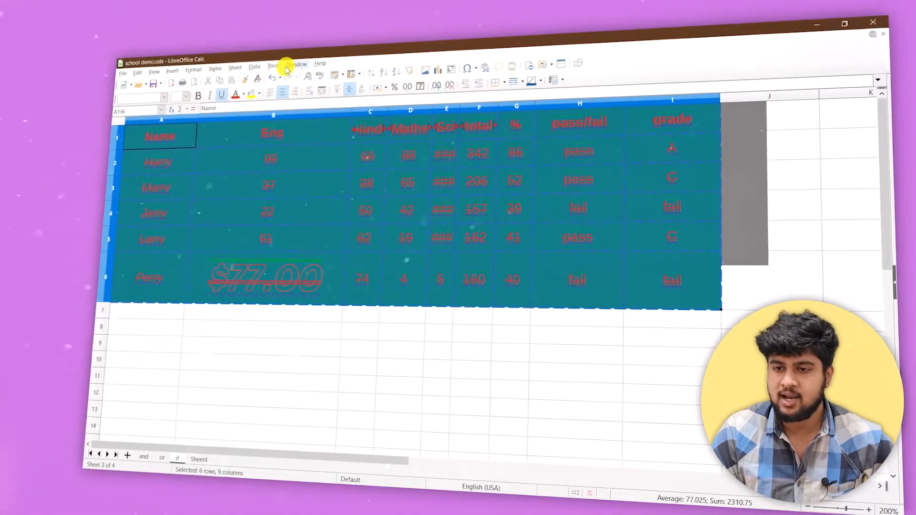
Examine the Protect Sheet password and user permission options, and cancel without protecting the sheet.
click(283, 67)
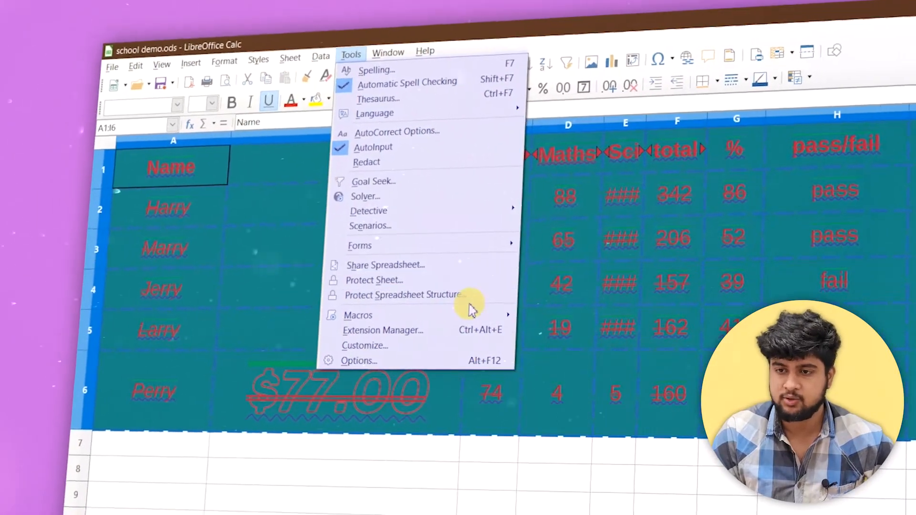
click(453, 276)
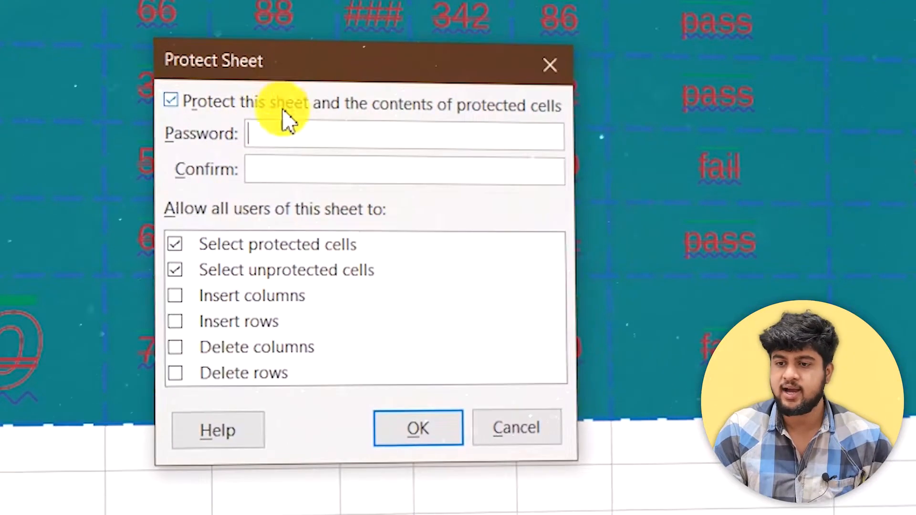
click(296, 176)
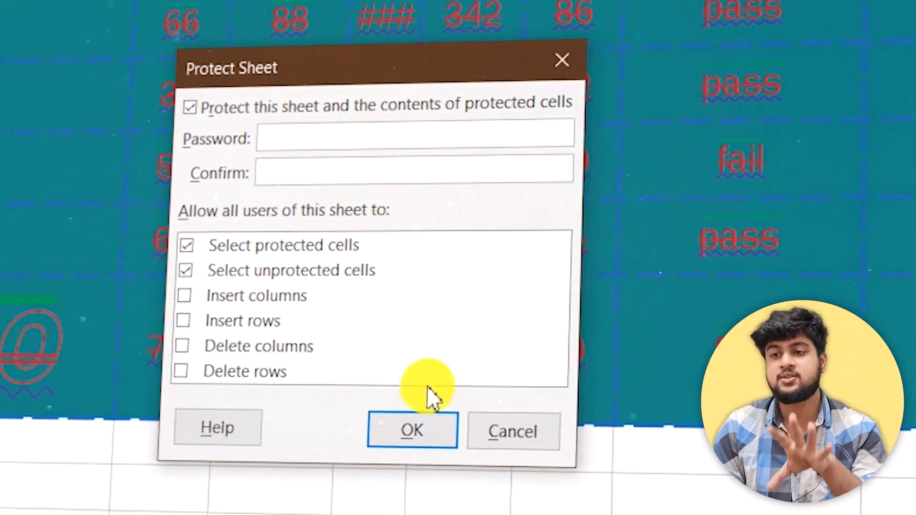
click(534, 444)
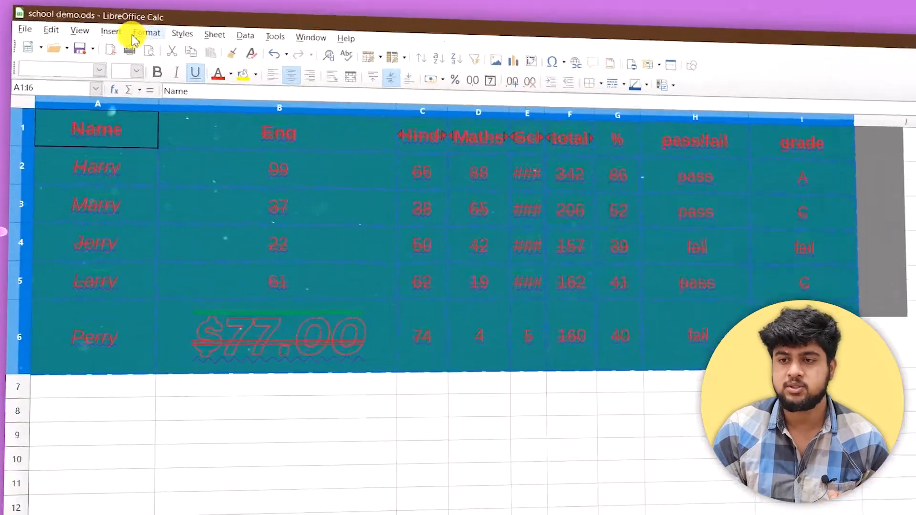
Look at the cell protection settings of the marks table again and close them without changes.
click(141, 37)
click(190, 158)
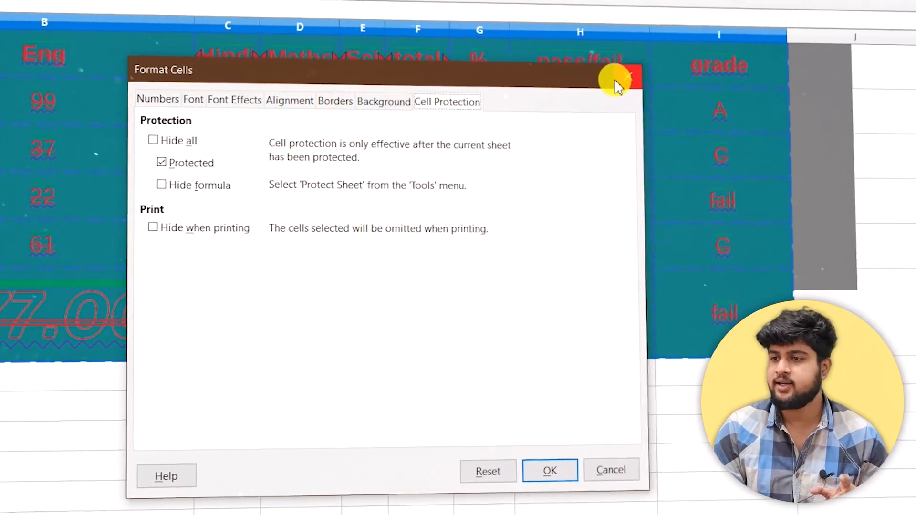
click(654, 76)
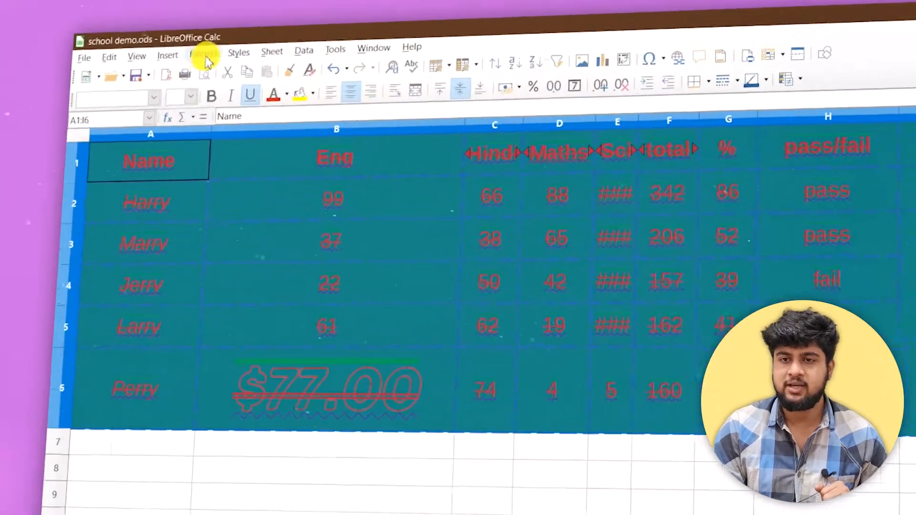
View the organizer details of the Default page style and close it without changes.
click(167, 55)
mouse_move(145, 18)
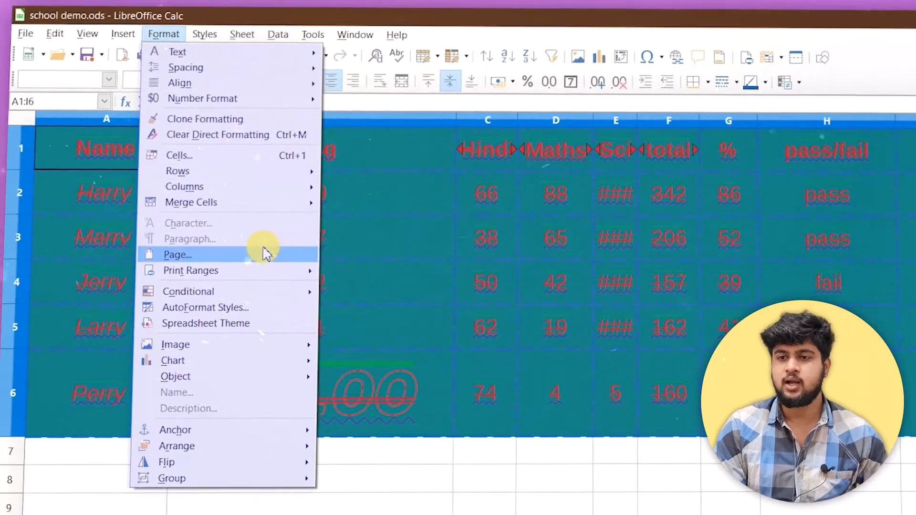
click(258, 252)
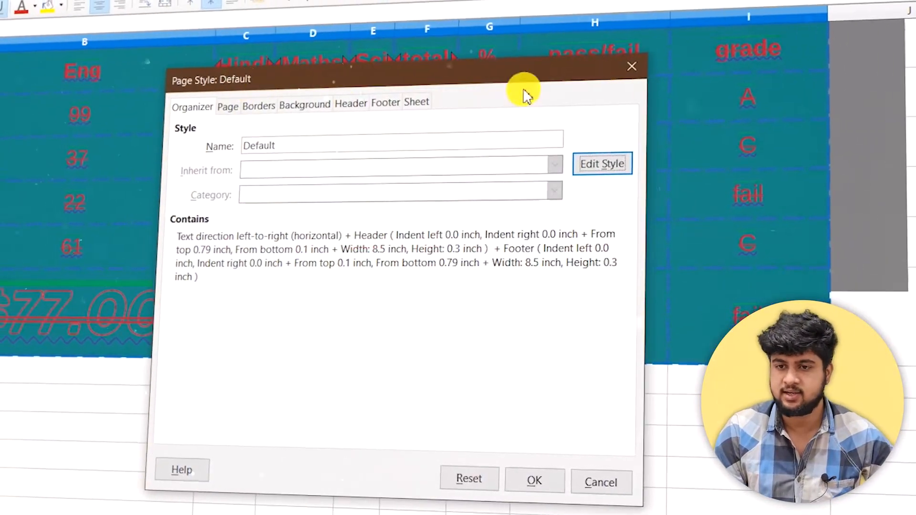
click(630, 67)
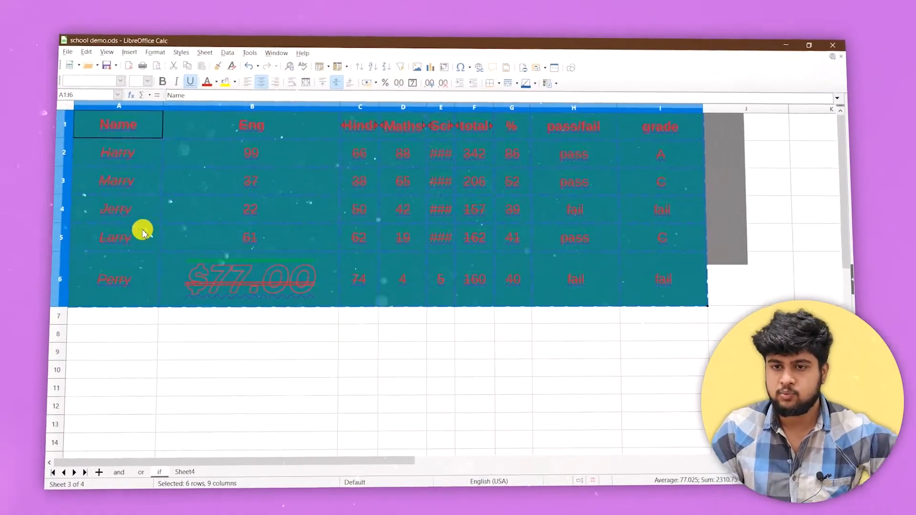
Select the marks table A1:I6 and set the Default page style's paper orientation to Landscape.
click(143, 234)
click(129, 125)
drag(102, 109, 648, 279)
click(186, 38)
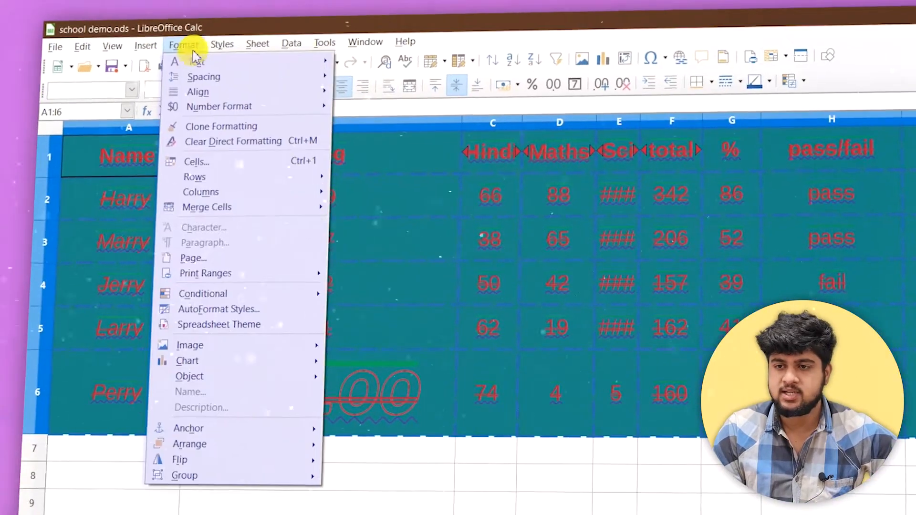
click(248, 258)
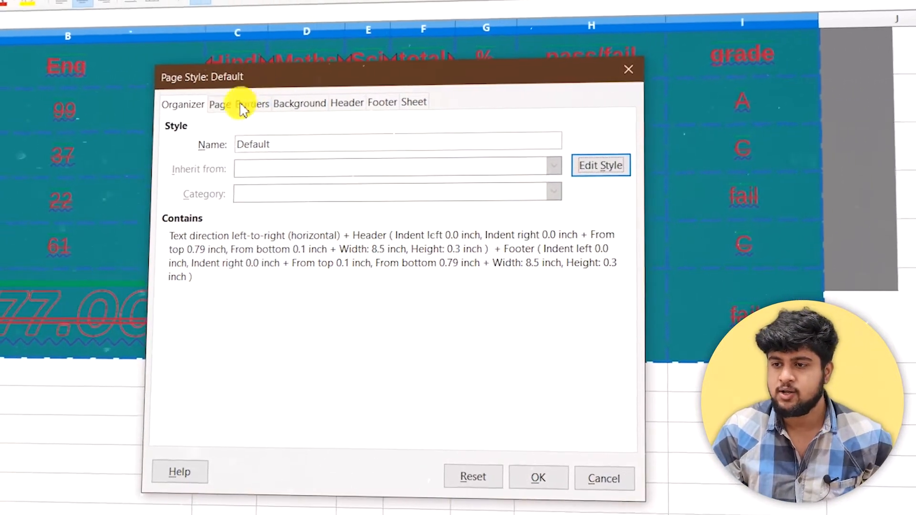
click(215, 103)
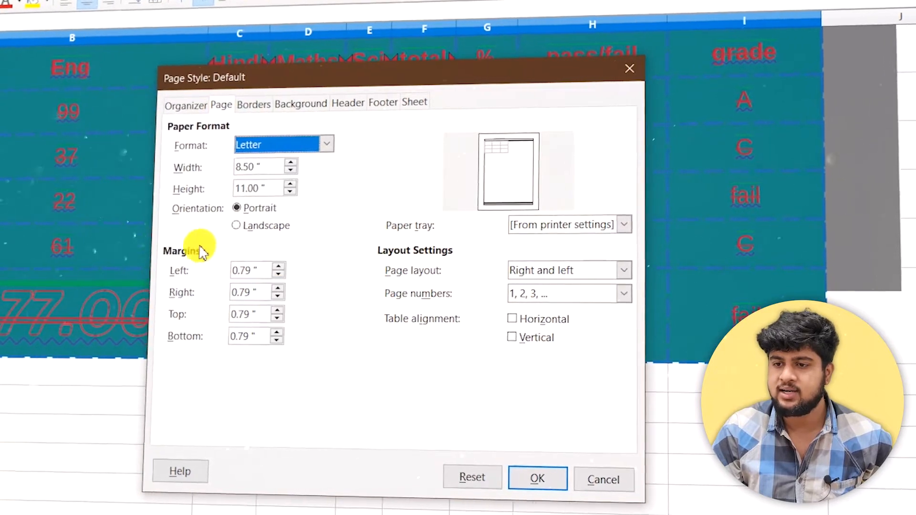
click(231, 225)
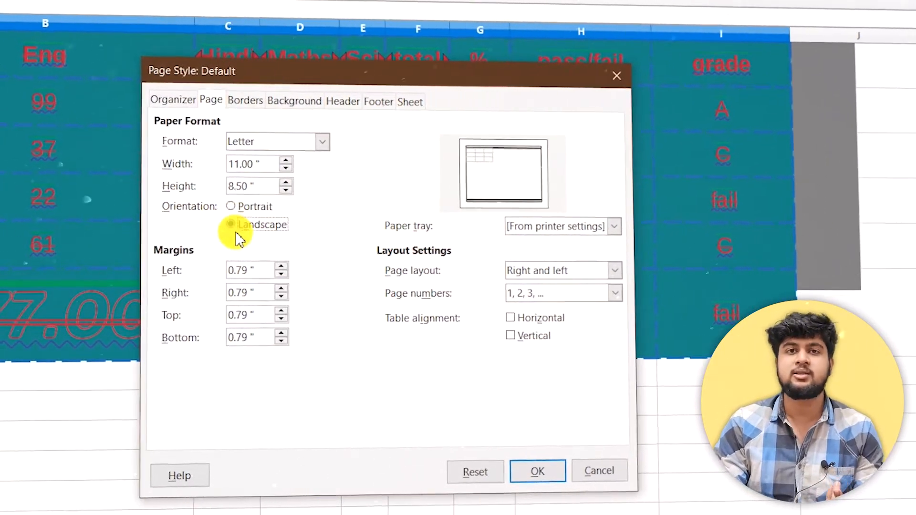
Set the page orientation back to Portrait and look through the available paper formats, keeping Letter.
click(234, 207)
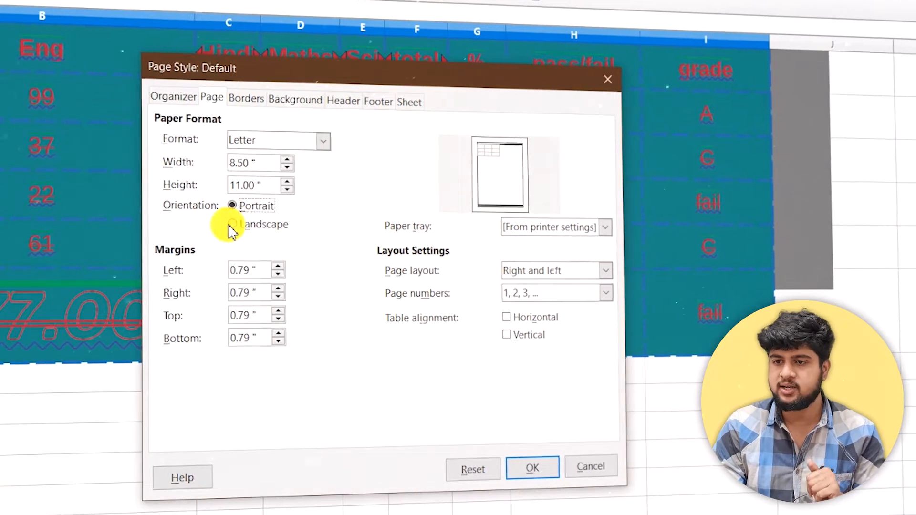
click(231, 225)
click(231, 206)
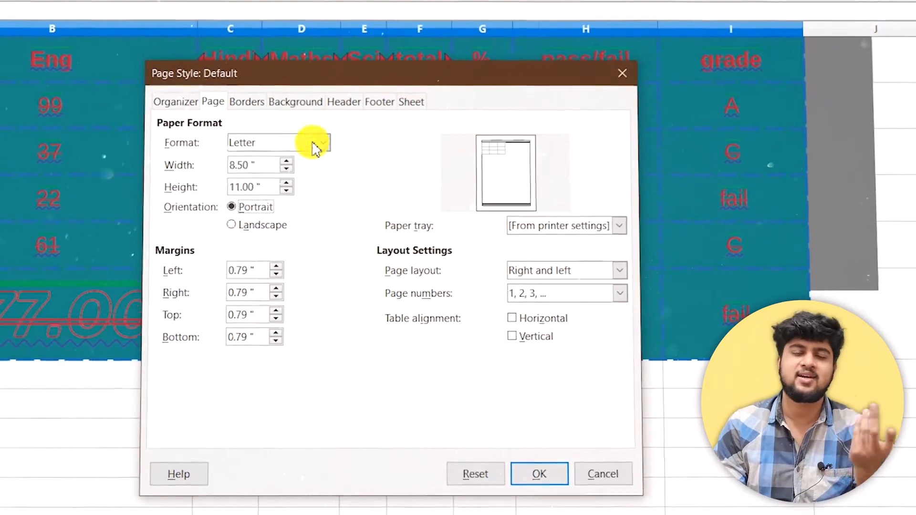
click(323, 142)
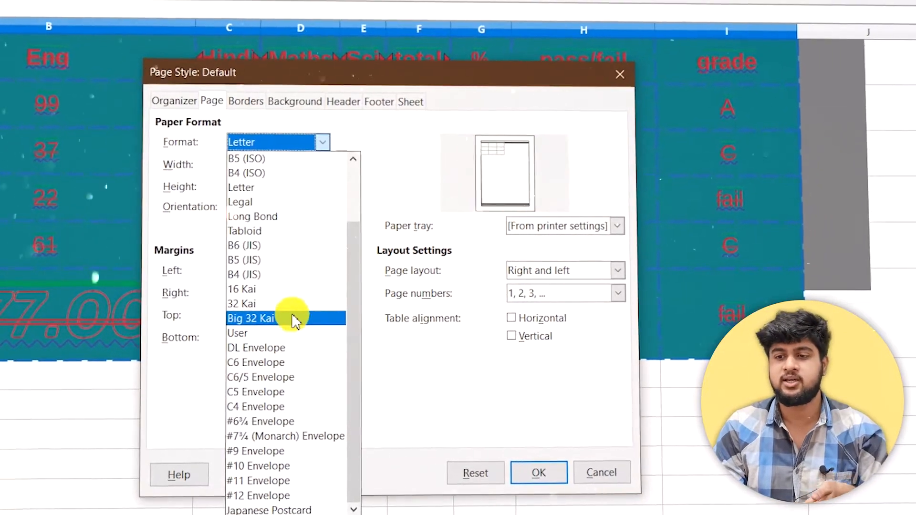
click(191, 301)
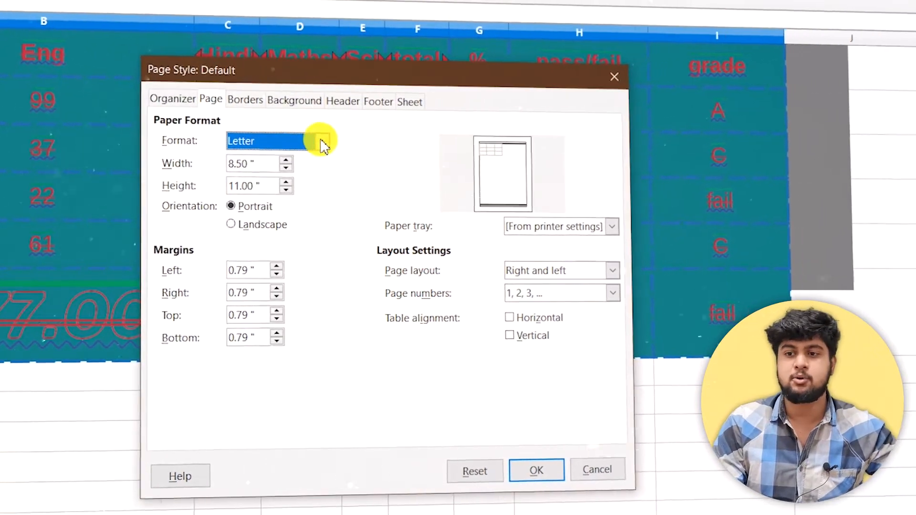
Set the Default page style's background to the autumn leaves bitmap and apply it.
click(239, 103)
click(293, 101)
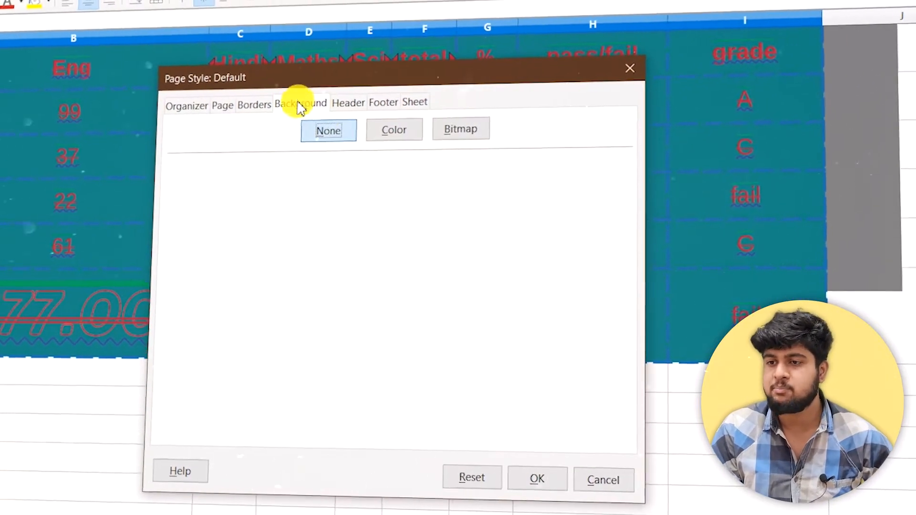
click(453, 140)
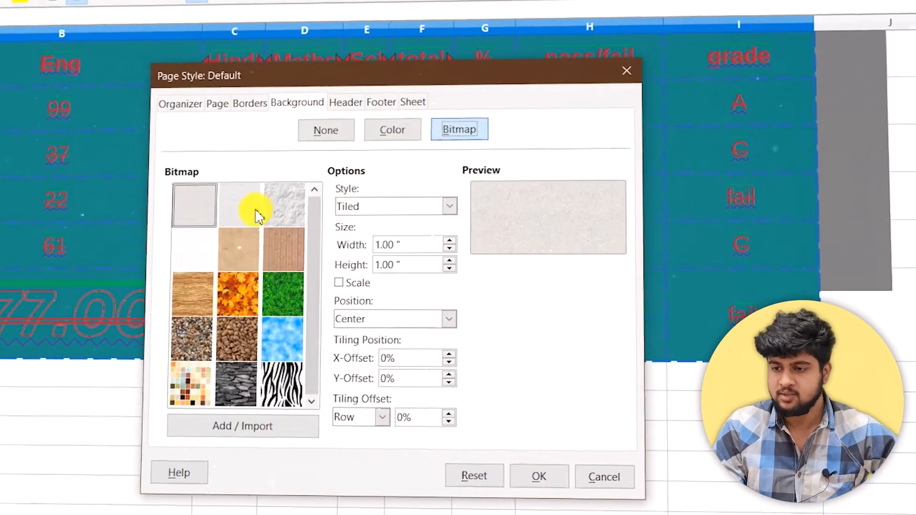
click(238, 301)
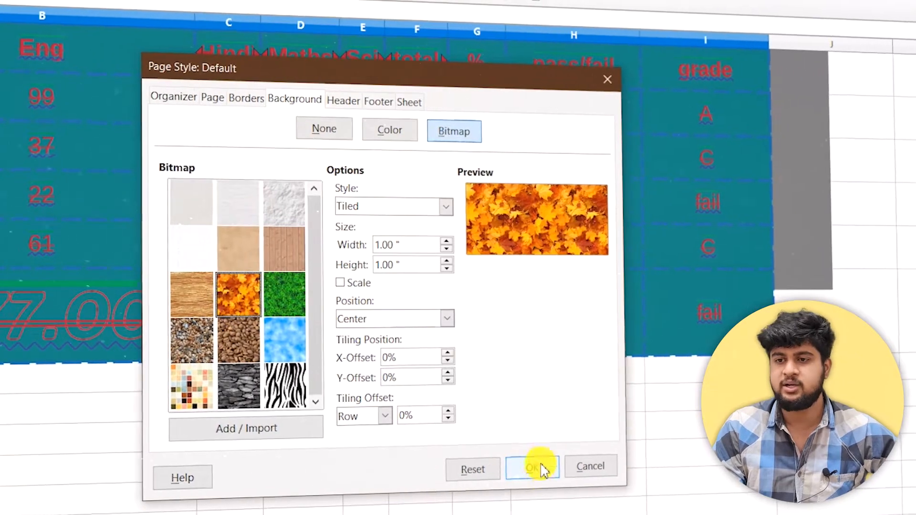
click(535, 468)
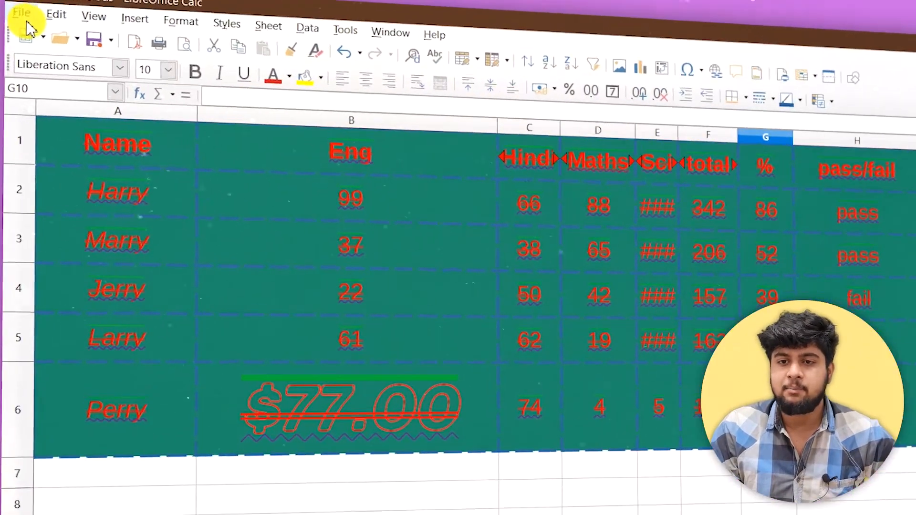
Check the marks sheet in the print preview, then return to the spreadsheet.
click(43, 35)
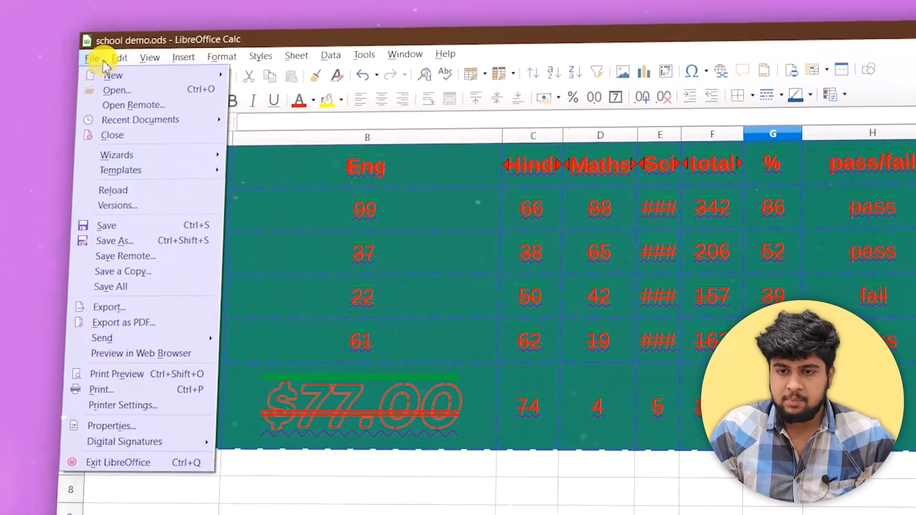
click(74, 49)
click(74, 49)
click(74, 48)
click(74, 48)
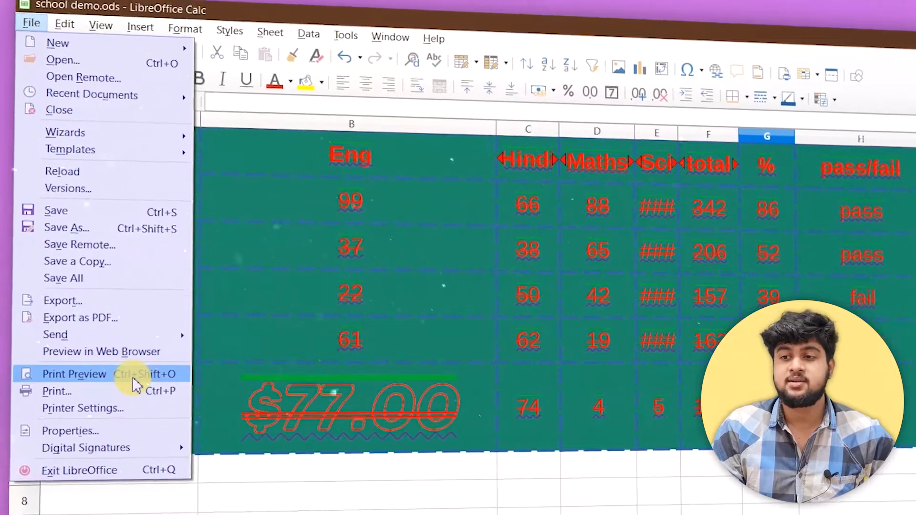
click(129, 377)
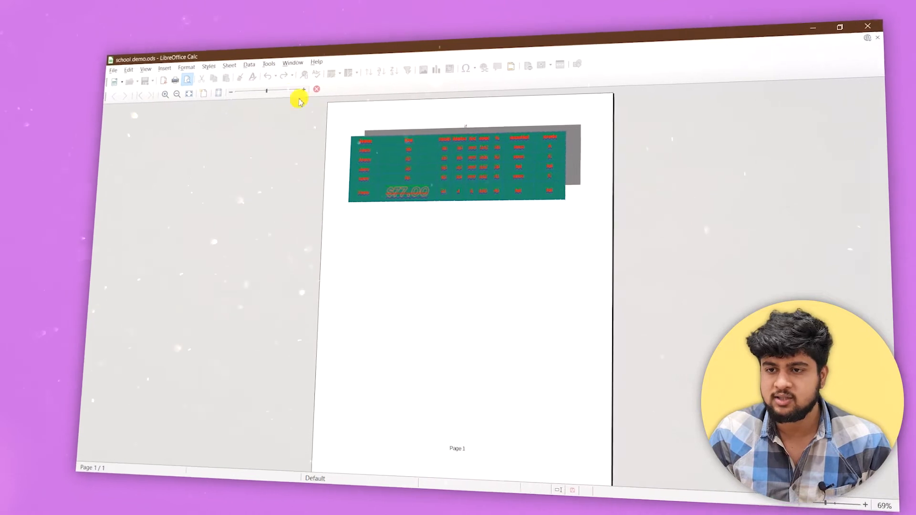
click(313, 98)
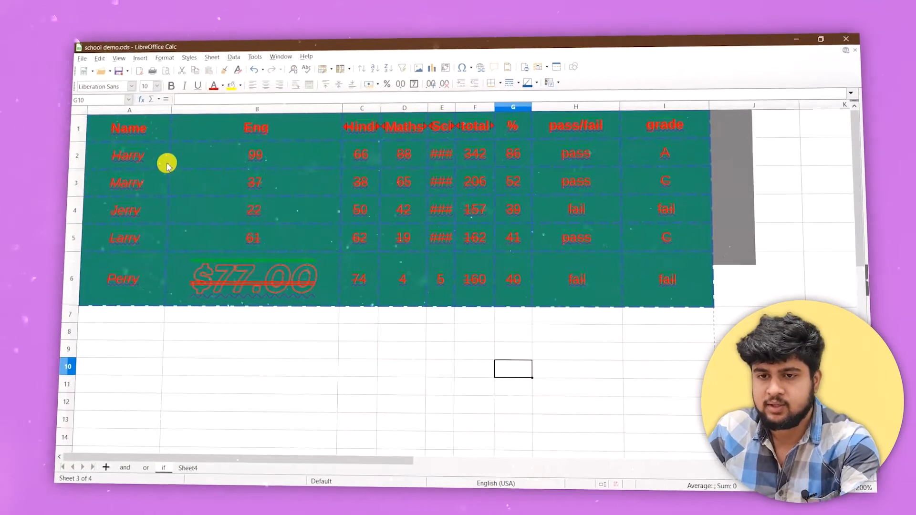
Undo the recent changes until the teal cell background is removed from the marks table.
click(127, 141)
key(ctrl+z)
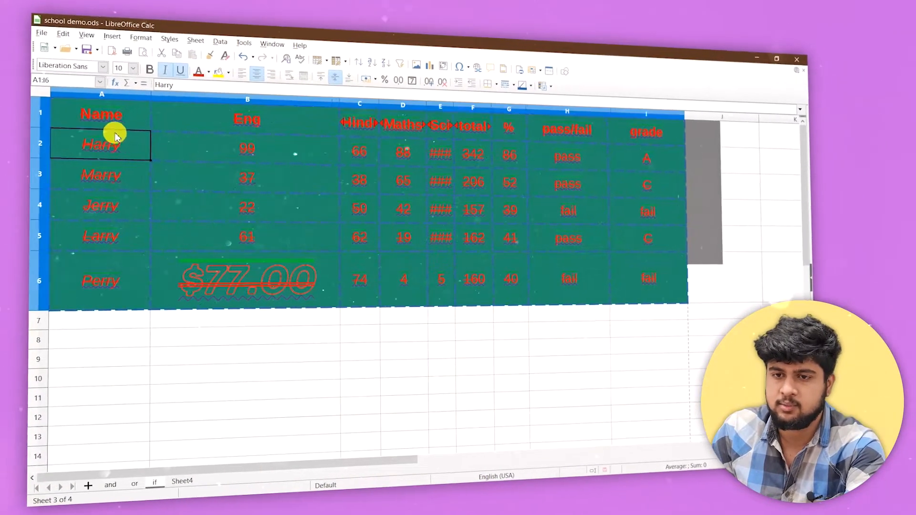
click(228, 346)
Select the marks table A1:I6 and give the Default page style a tiled autumn leaves bitmap background.
drag(91, 115, 627, 286)
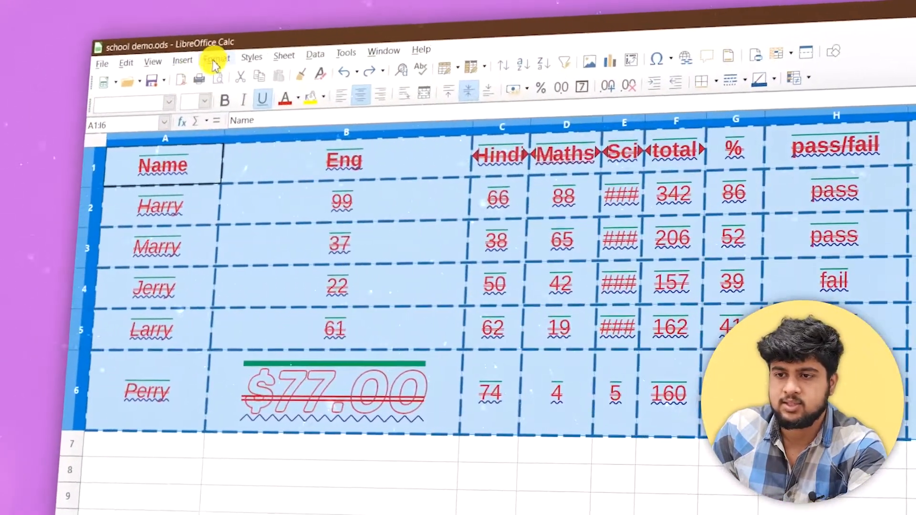
click(179, 64)
click(258, 260)
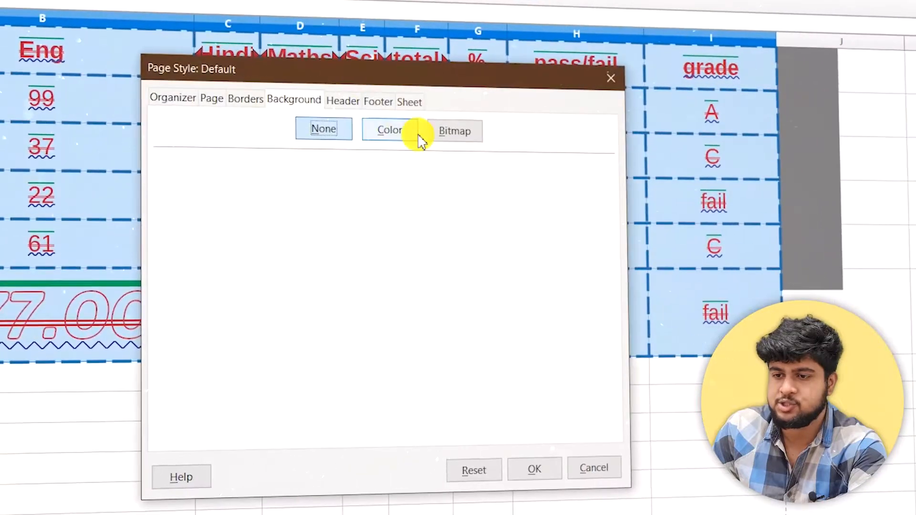
click(453, 132)
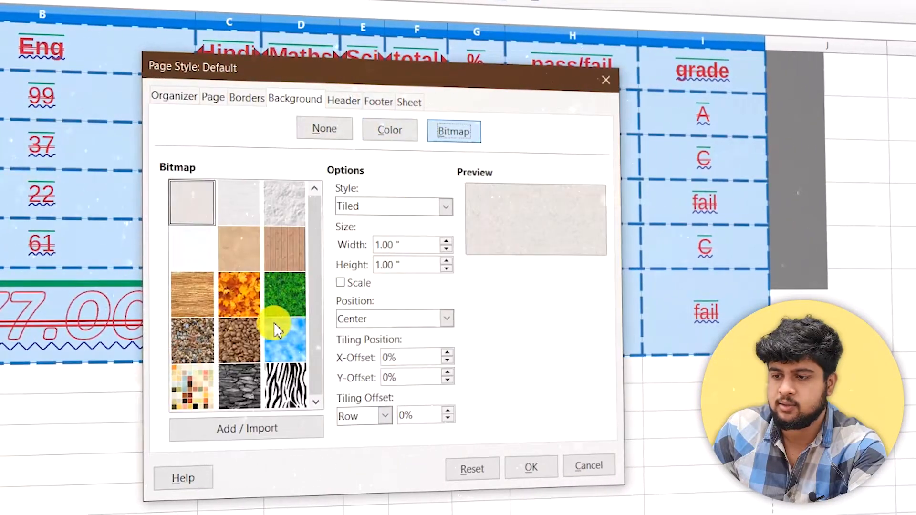
click(235, 292)
click(553, 475)
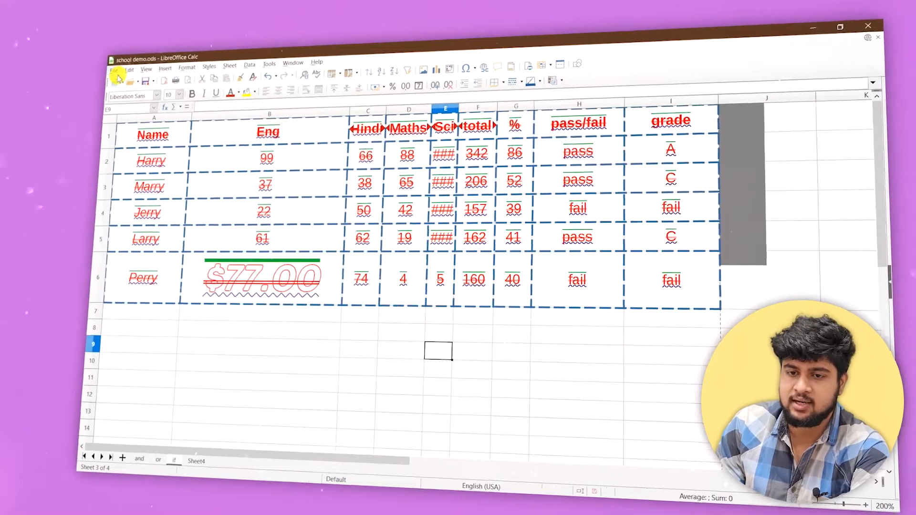
Open the print preview of the marks sheet and enlarge the print scaling.
click(116, 71)
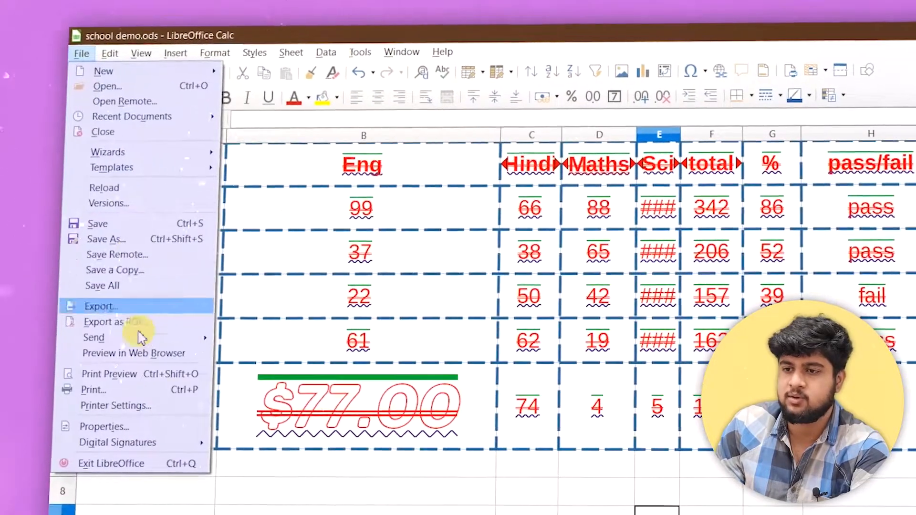
click(124, 373)
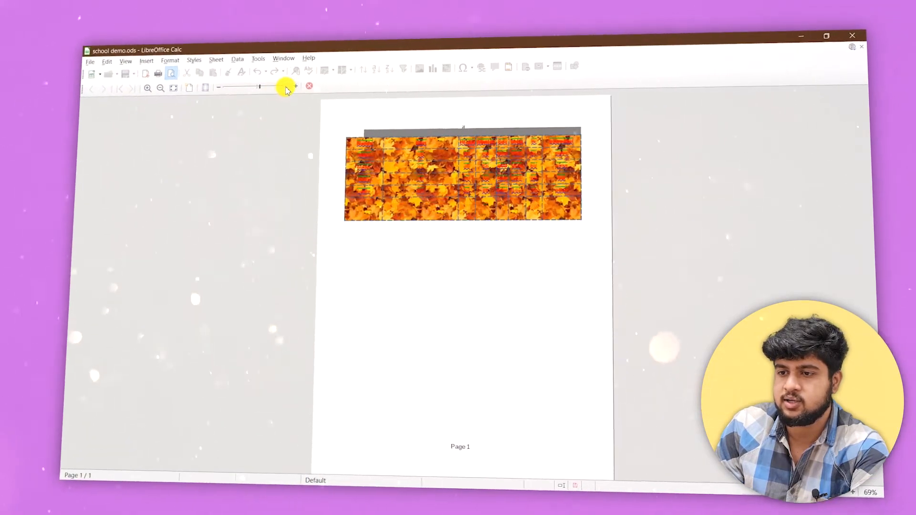
click(286, 88)
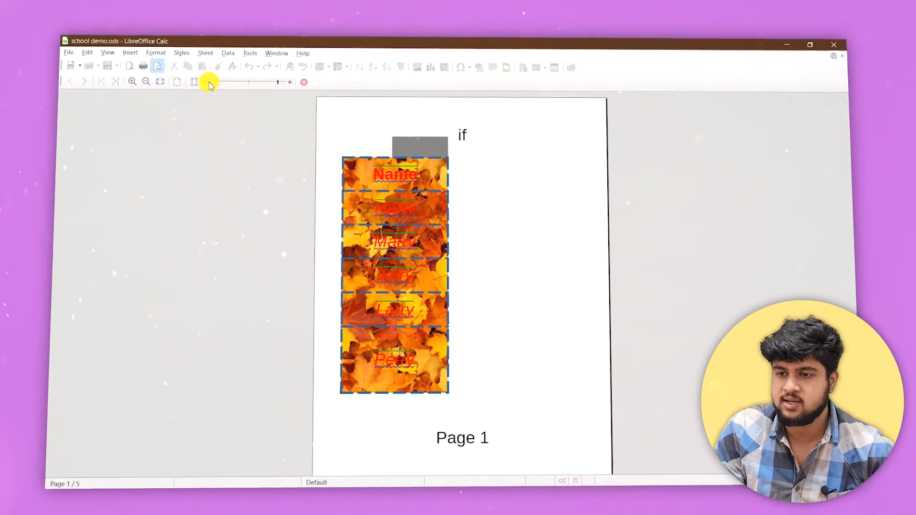
Reduce the print scaling of the previewed sheet in small steps to 218%.
click(209, 83)
click(209, 83)
click(209, 83)
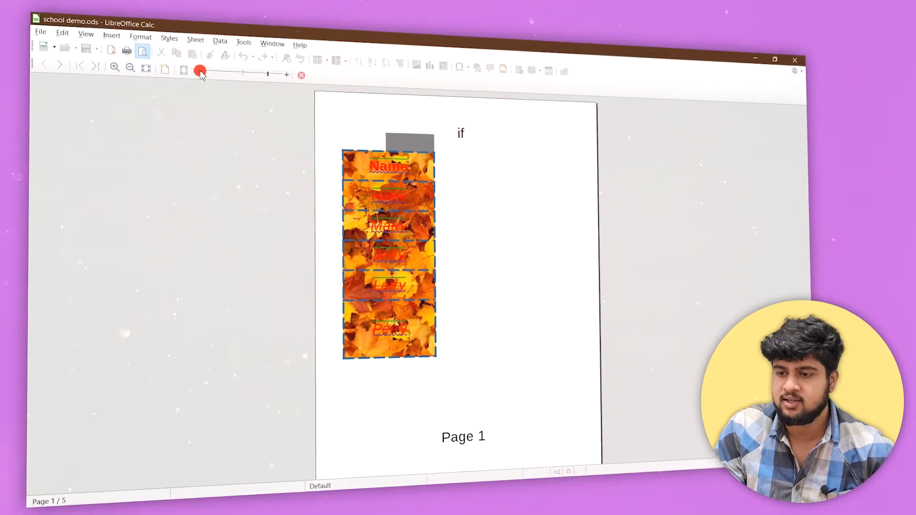
click(200, 71)
click(200, 72)
click(200, 72)
click(200, 72)
click(200, 72)
click(201, 72)
click(200, 71)
click(201, 72)
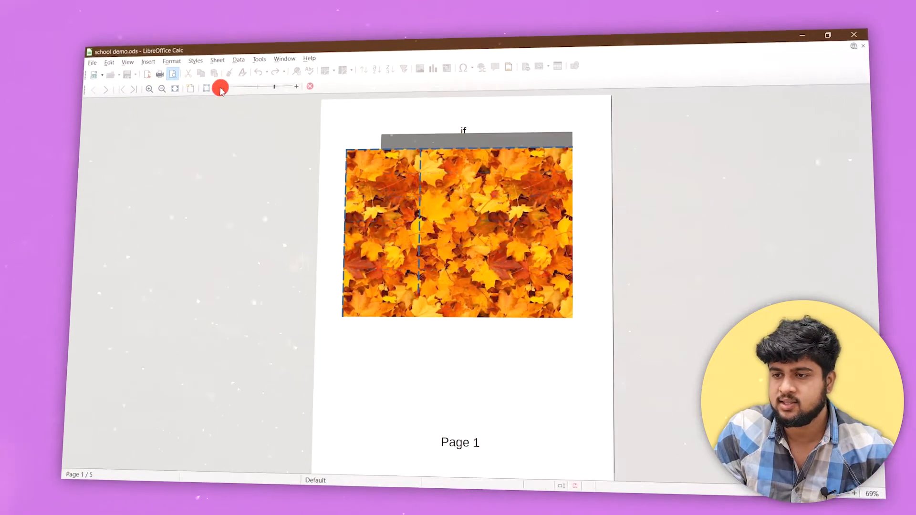
click(220, 89)
click(220, 89)
click(221, 89)
click(220, 88)
click(221, 89)
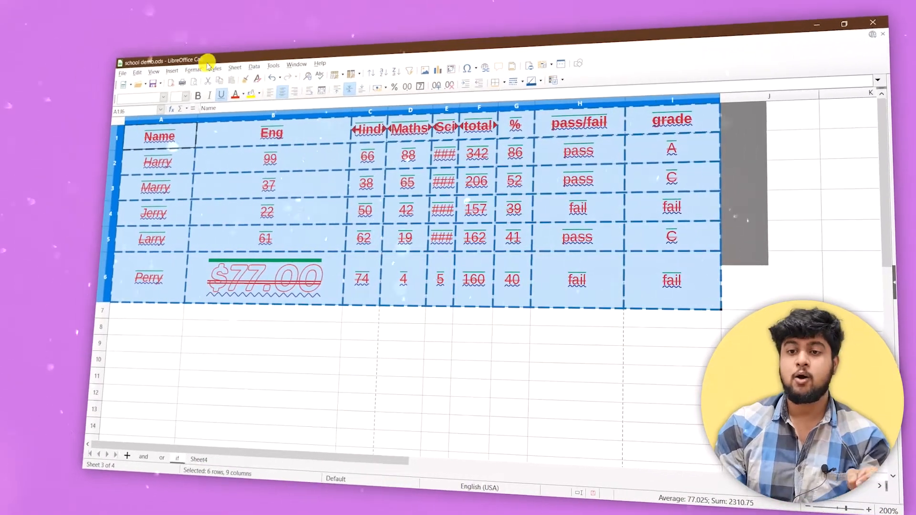
Look through the header, footer, sheet and paper settings of the Default page style.
click(193, 69)
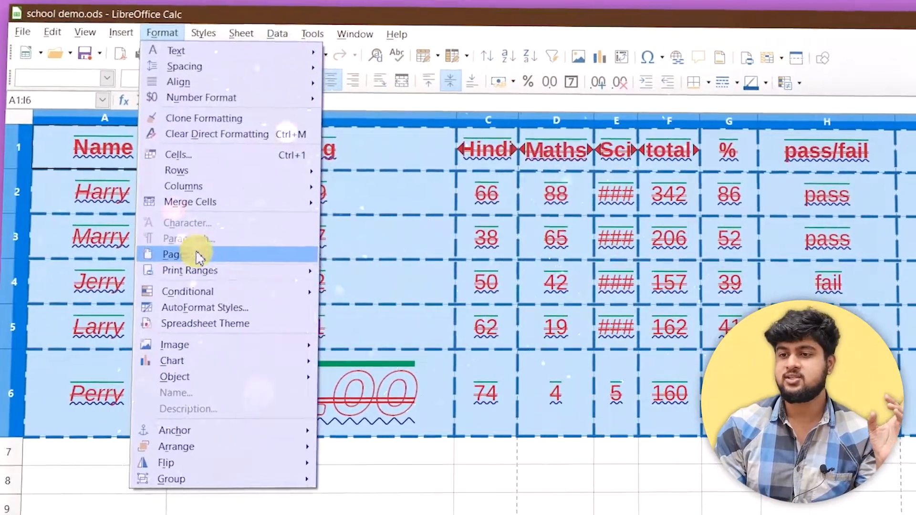
click(188, 252)
click(360, 102)
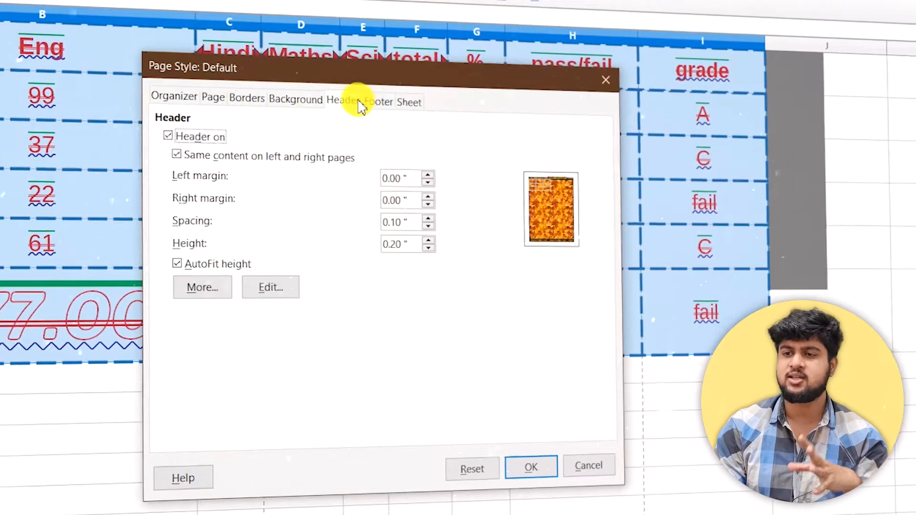
click(378, 101)
click(409, 102)
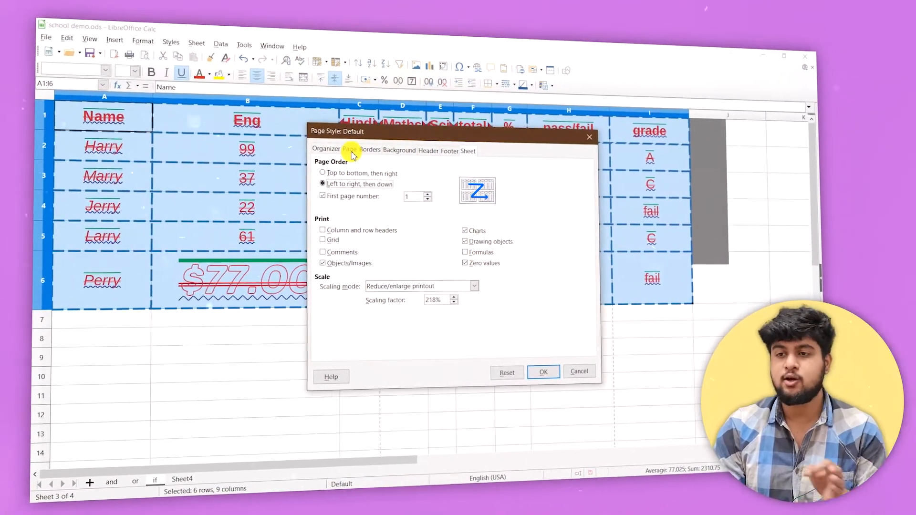
click(352, 151)
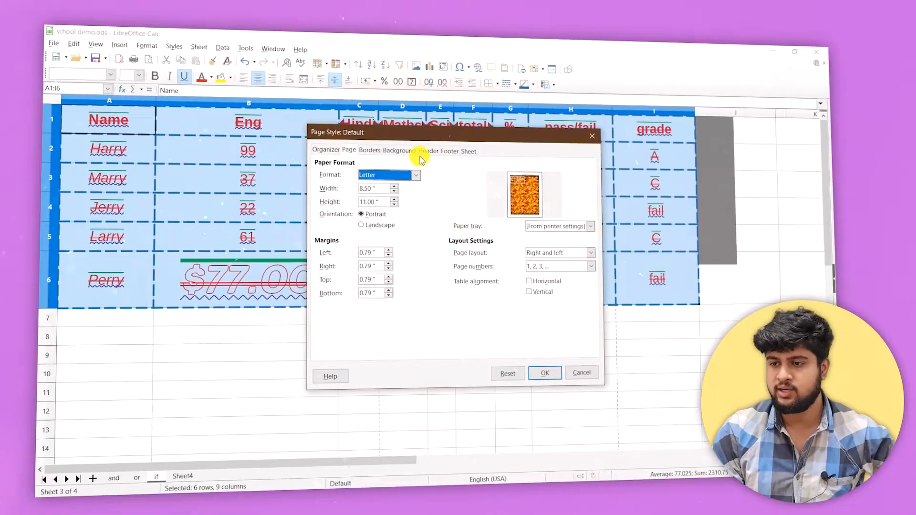